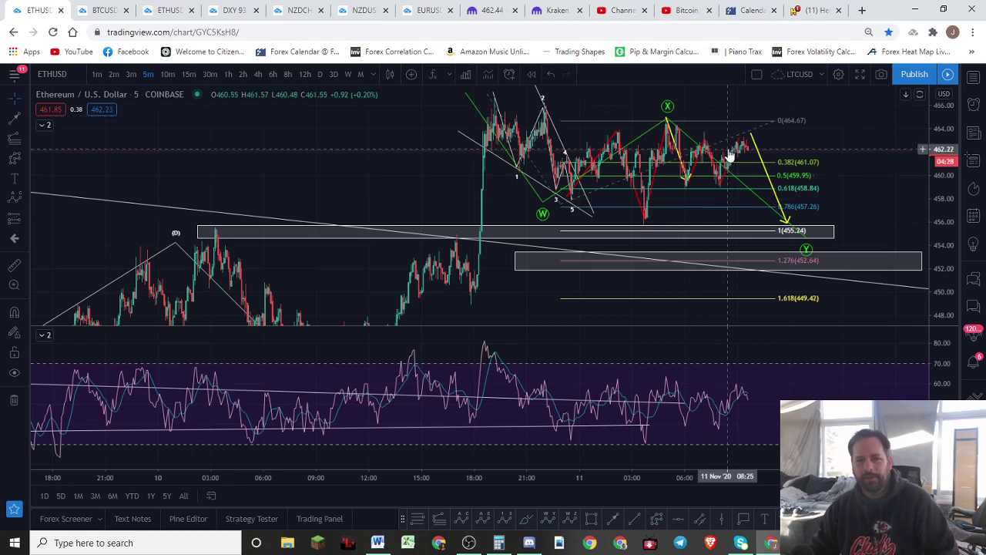
Step: Switch the ETHUSD chart to the 1-hour interval and extend the upper descending RSI trendline to about 12 Nov
scroll(868, 137, "down", 2)
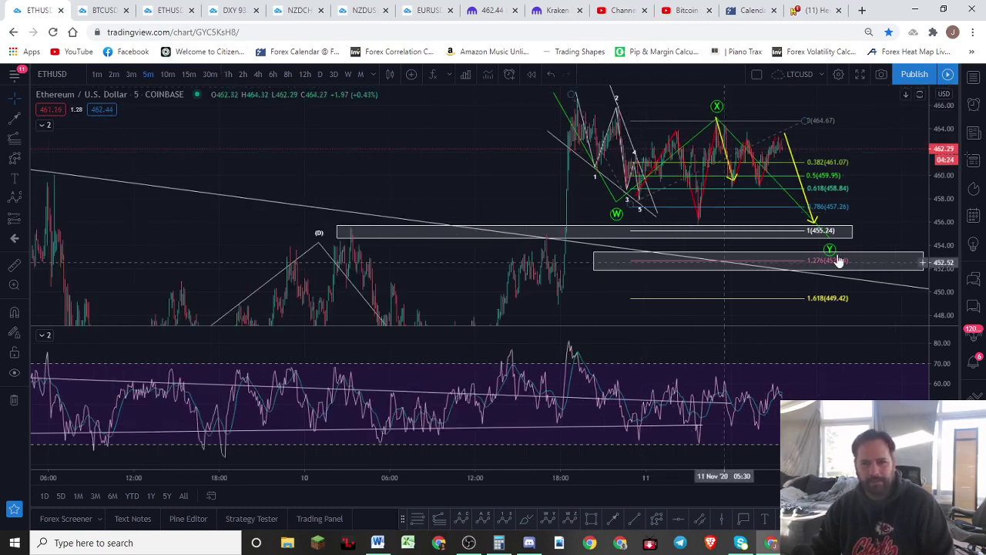
left_click(229, 71)
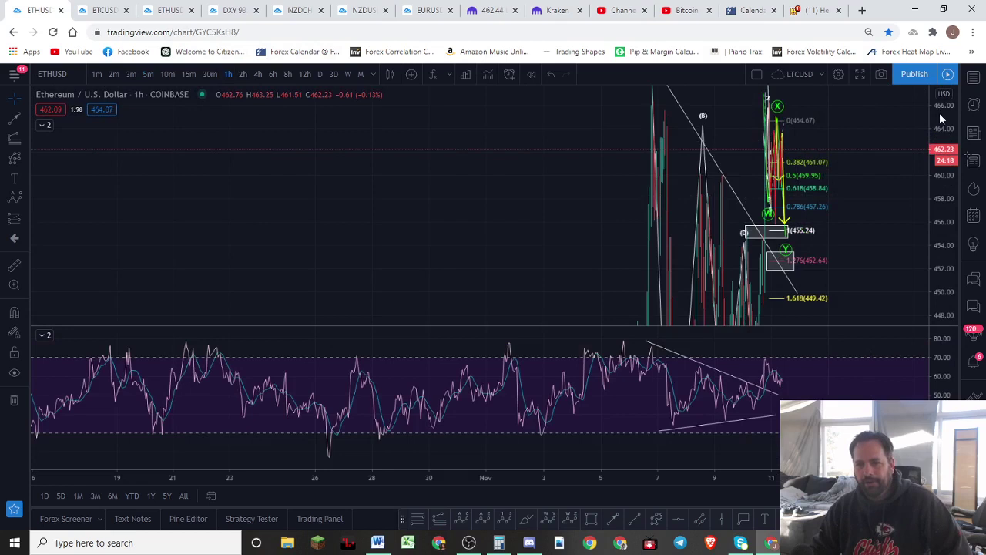
double_click(939, 116)
scroll(908, 226, "up", 4)
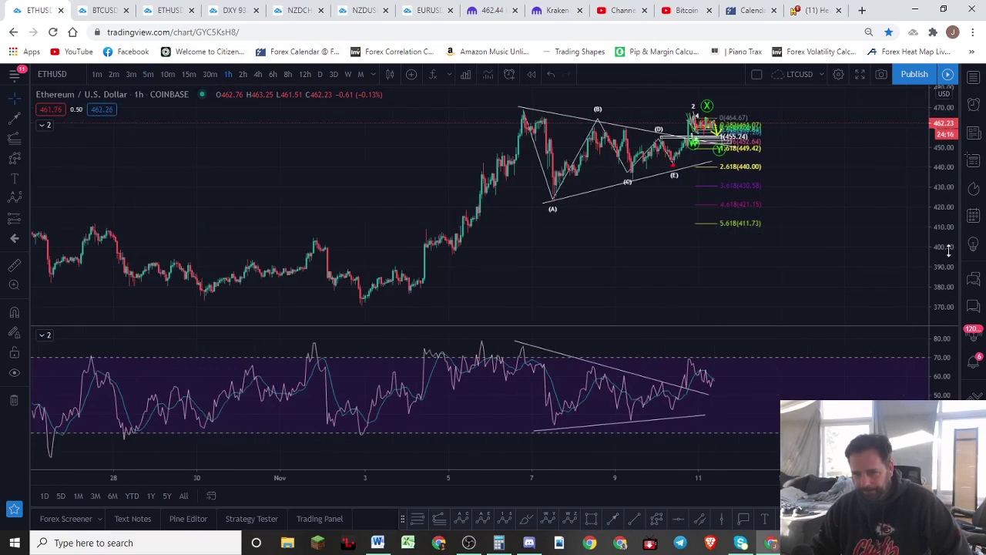
left_click_drag(949, 250, 950, 222)
left_click_drag(820, 191, 840, 236)
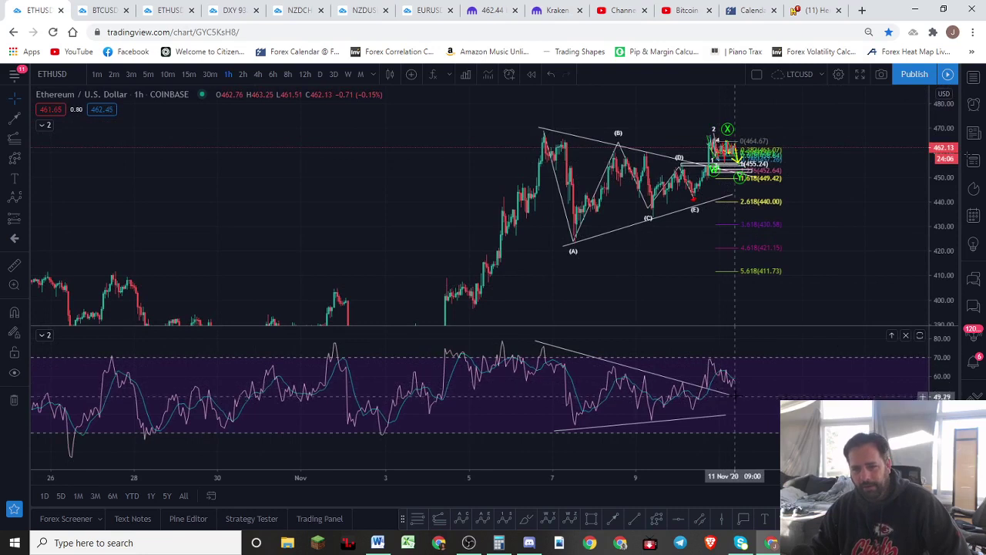
left_click_drag(736, 391, 763, 409)
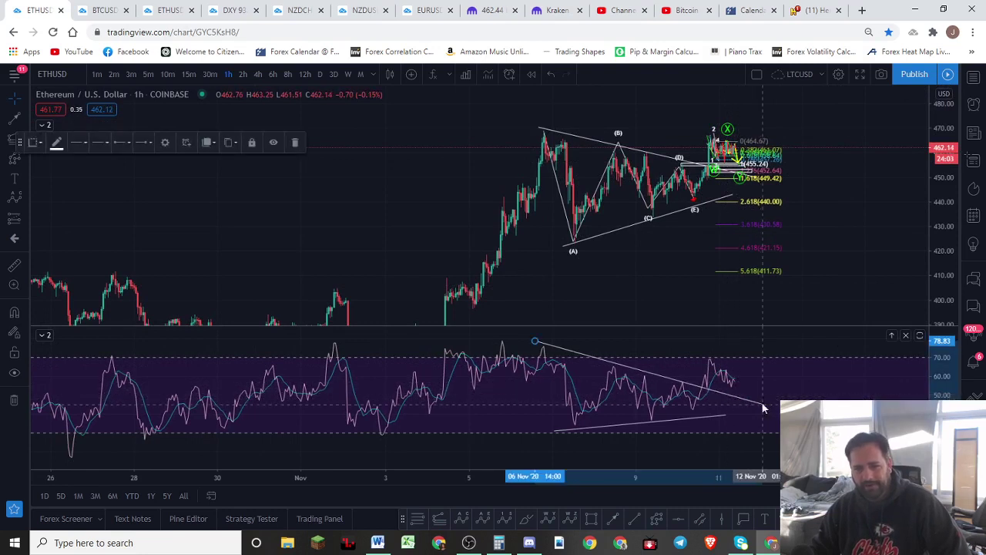
Step: Sketch a freehand projection from the latest RSI reading with the Brush, undo it and leave the tool
left_click(527, 519)
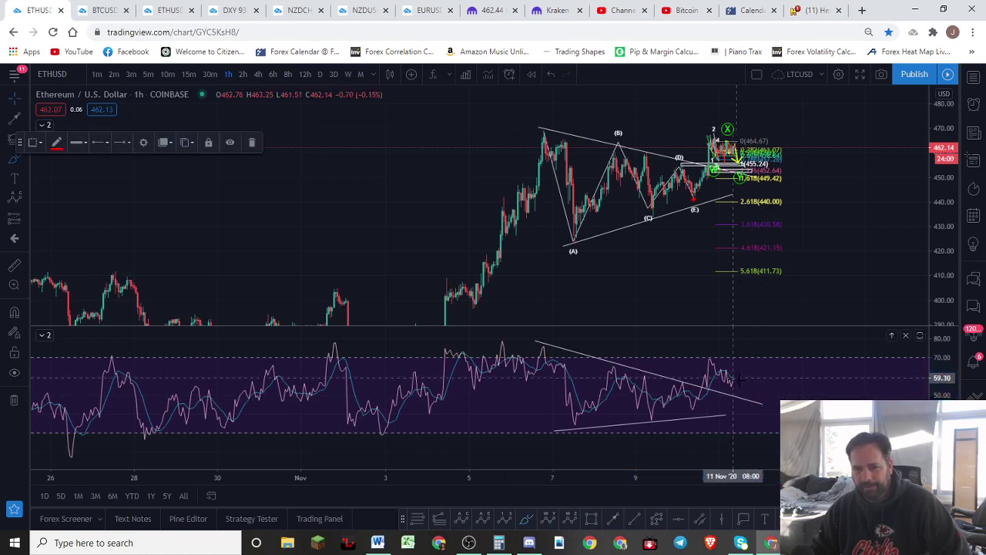
mouse_move(733, 377)
left_mouse_down()
mouse_move(746, 399)
mouse_move(763, 345)
left_mouse_up()
key("ctrl+z")
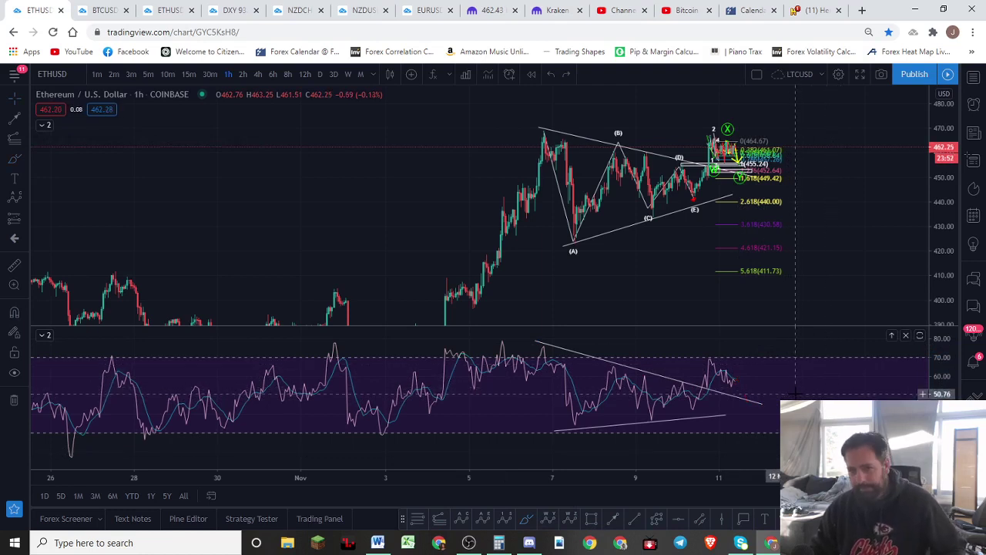
key("Escape")
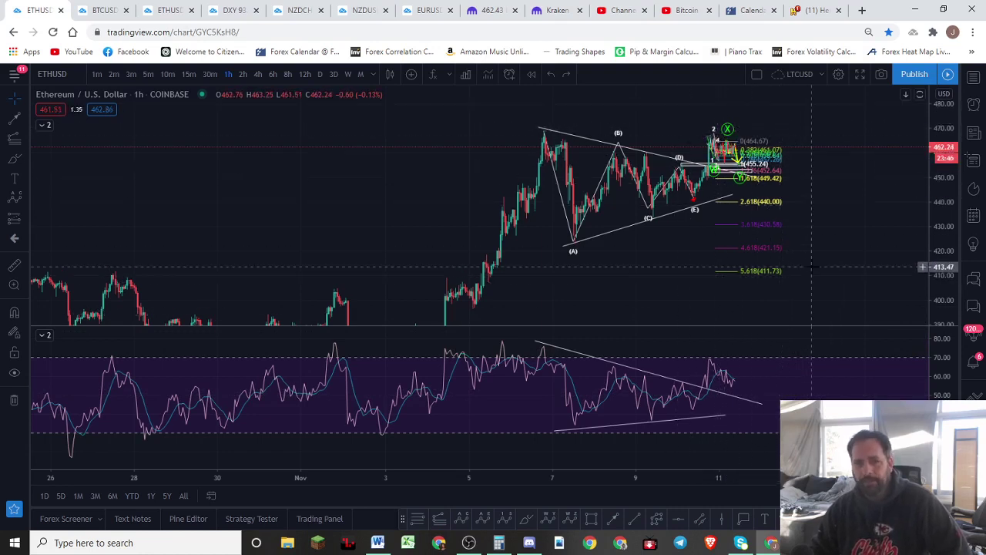
Step: Switch the chart to the 4-hour interval and examine the A-to-E triangle and its RSI trendlines
scroll(813, 266, "down", 3)
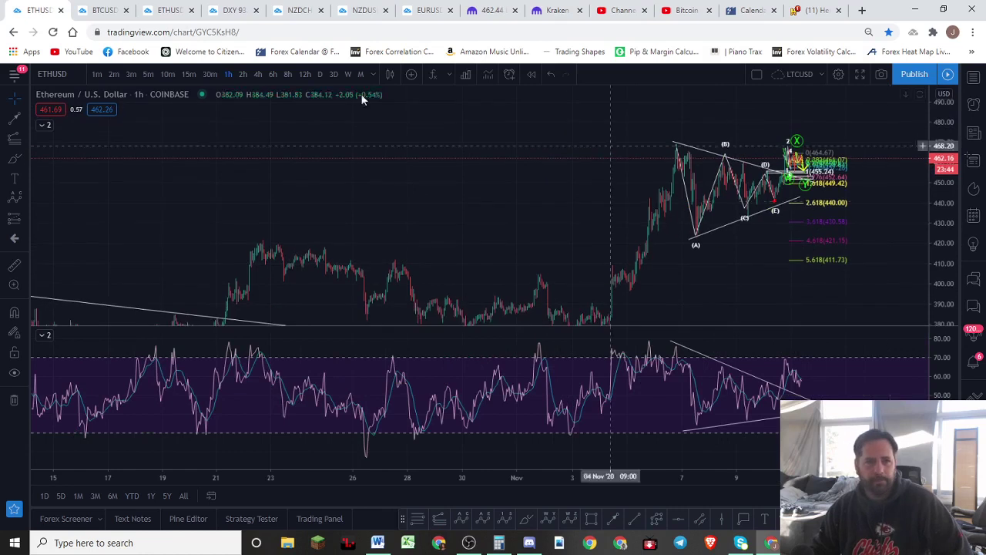
left_click(258, 74)
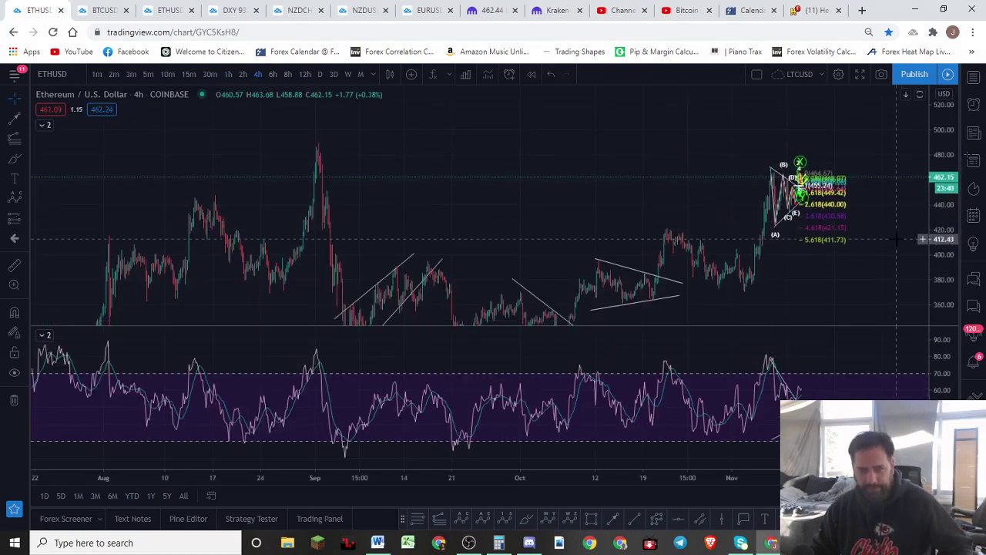
left_click_drag(867, 242, 779, 268)
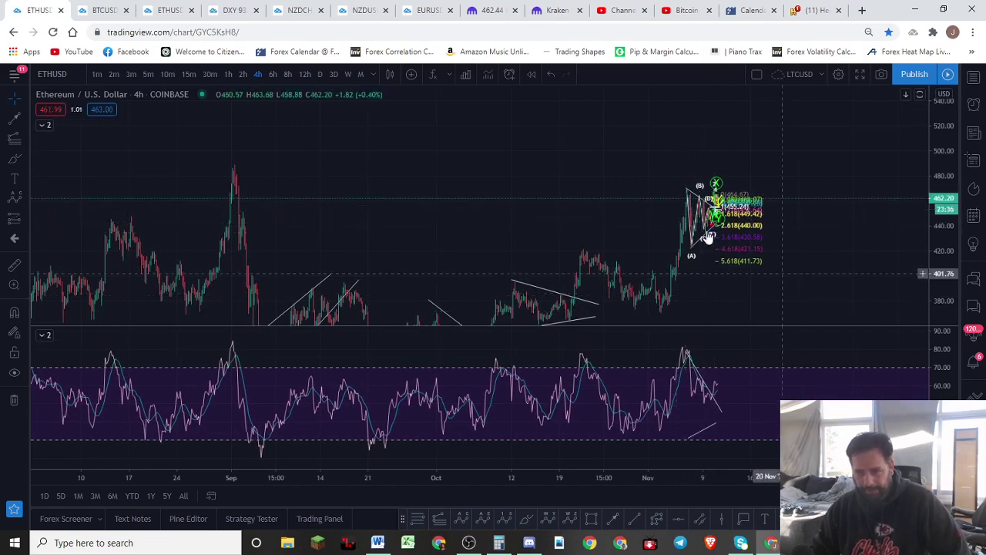
scroll(840, 250, "up", 2)
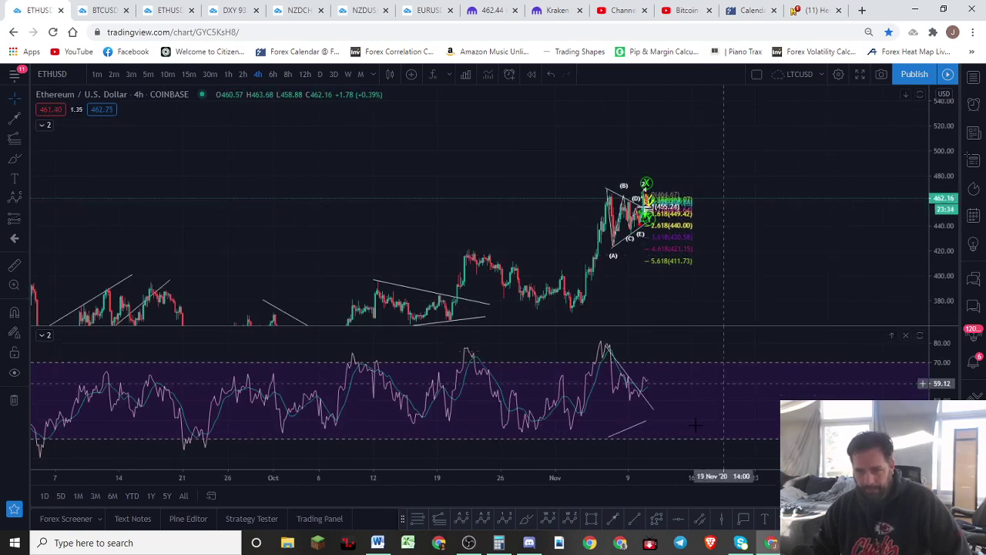
Step: Brush freehand rallies to about 525 from the current price and from the early-November low, and undo them
left_click(528, 520)
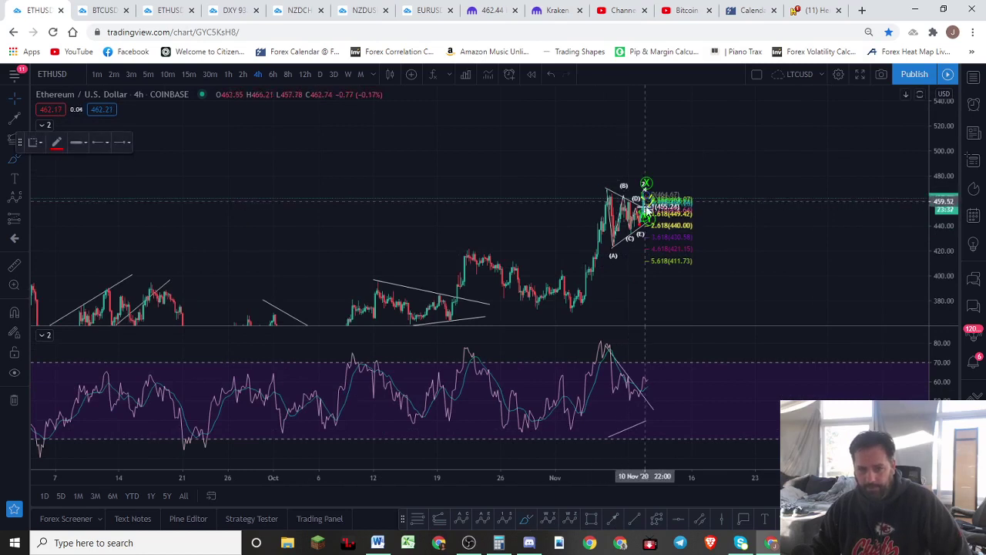
left_click(644, 204)
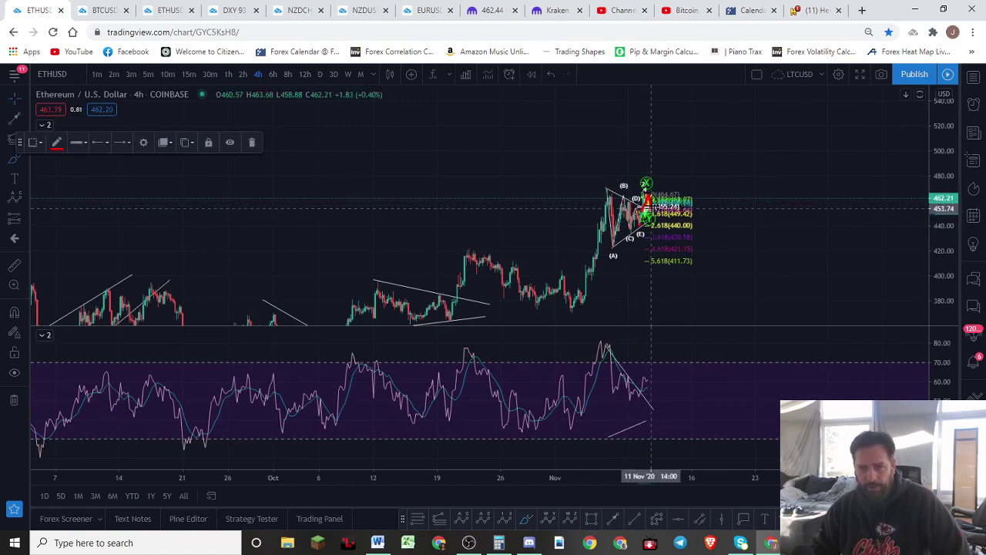
mouse_move(651, 208)
left_mouse_down()
mouse_move(654, 173)
mouse_move(684, 118)
left_mouse_up()
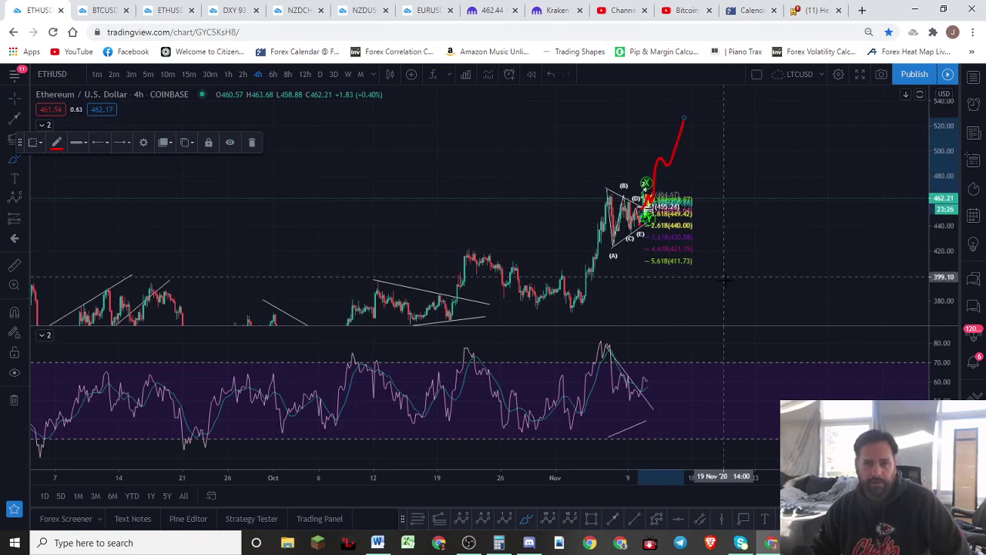
mouse_move(570, 304)
left_mouse_down()
mouse_move(591, 295)
mouse_move(609, 208)
mouse_move(643, 231)
mouse_move(678, 119)
left_mouse_up()
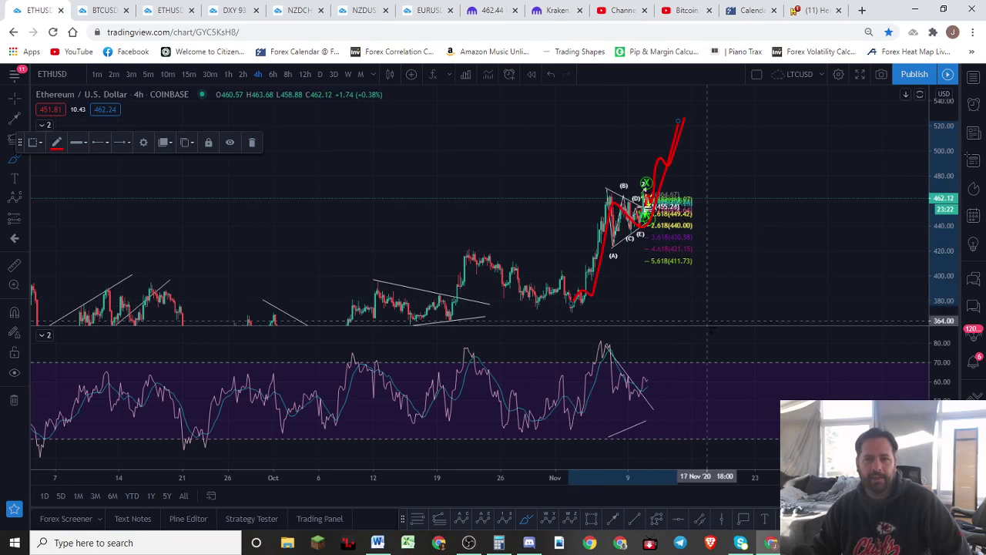
key("ctrl+z")
key("ctrl+z")
Step: Set the chart to the 10-minute interval and maximize the price pane
scroll(776, 388, "down", 3)
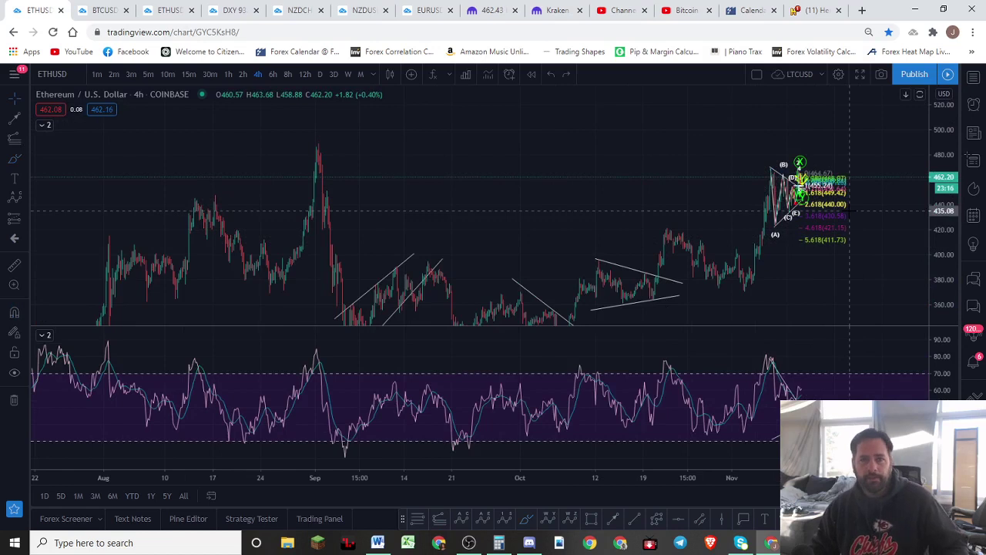
scroll(850, 209, "up", 3)
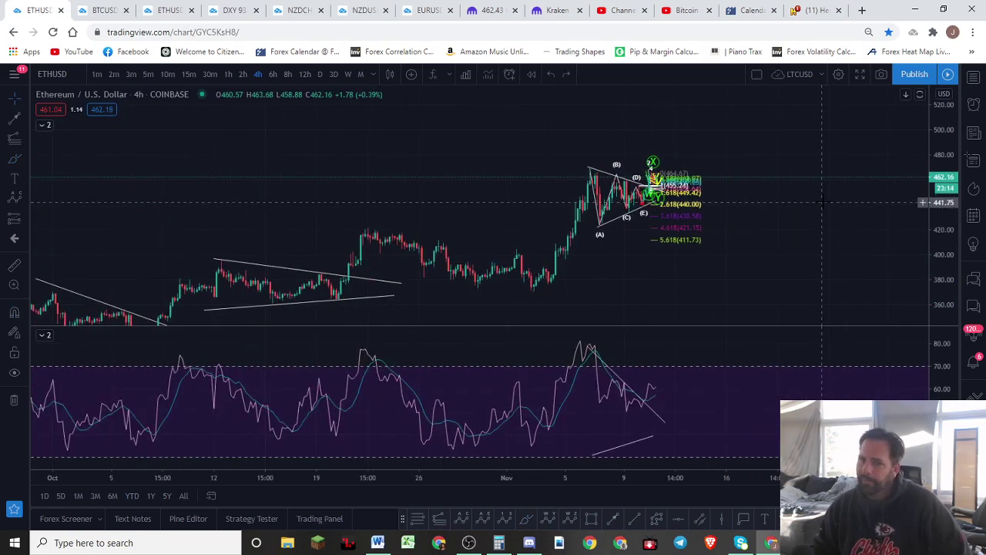
scroll(822, 202, "up", 1)
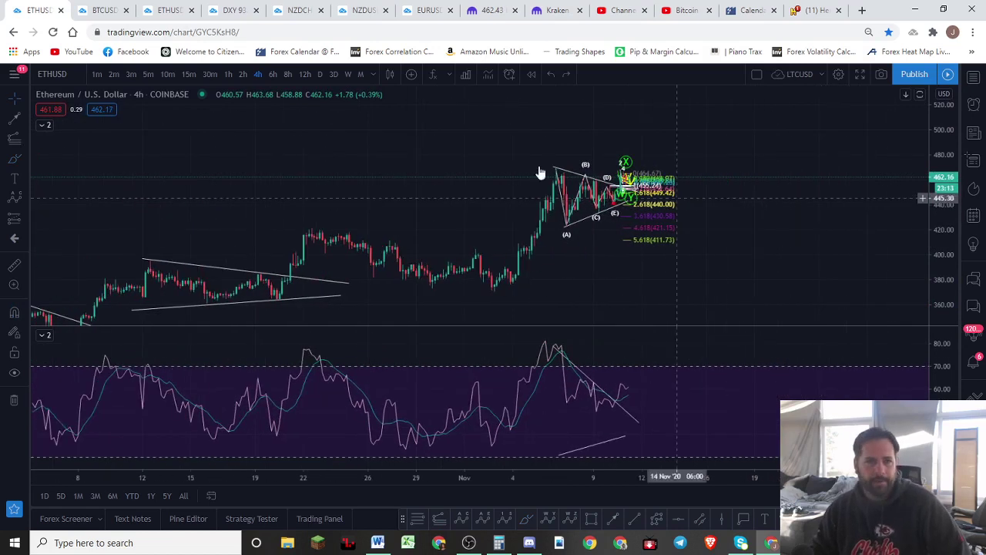
left_click(229, 74)
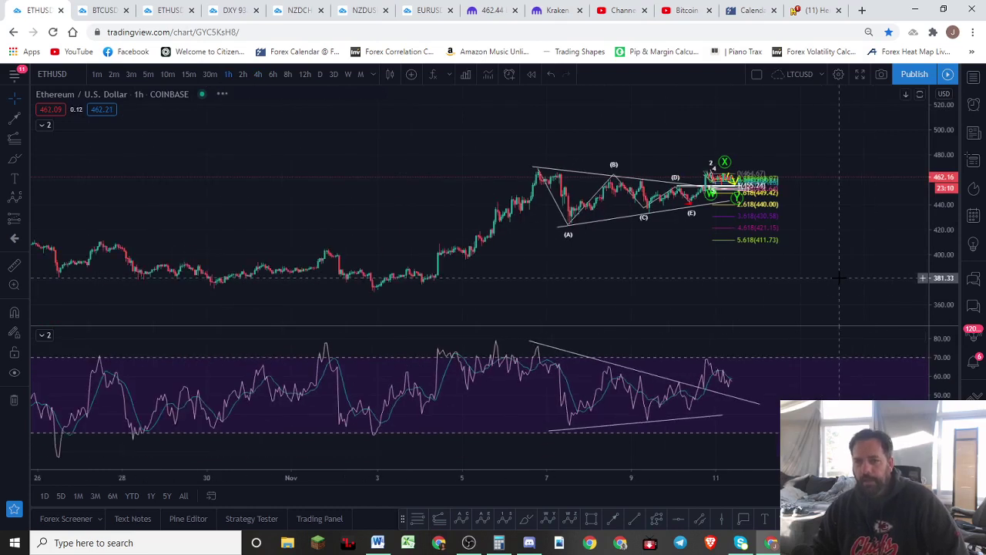
left_click(168, 74)
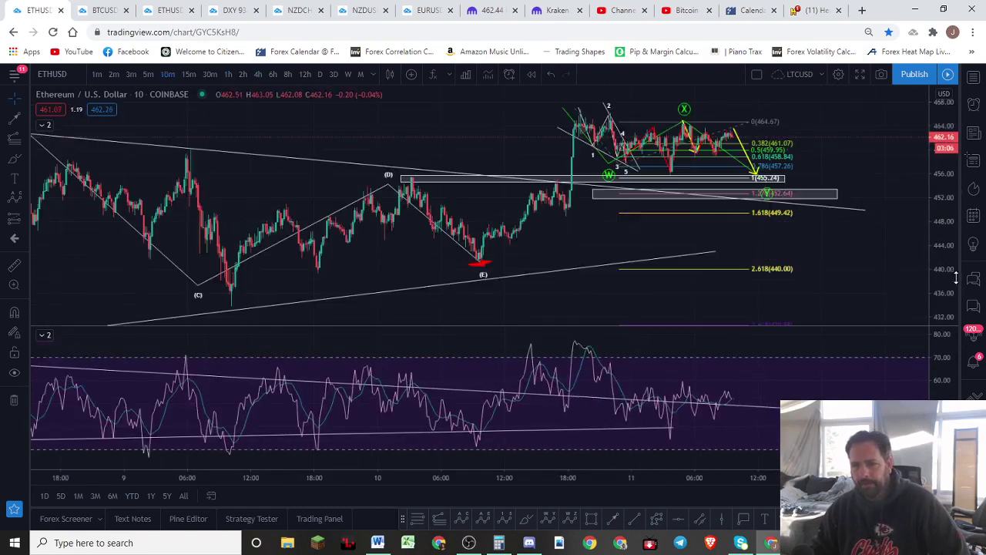
scroll(914, 293, "up", 2)
double_click(873, 245)
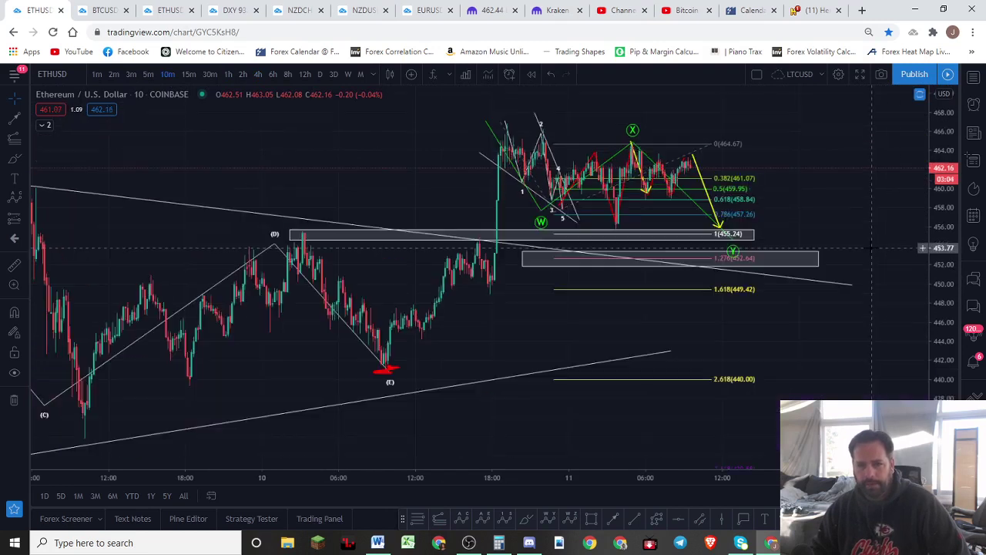
Step: Examine the W-X-Y correction, its Fibonacci levels and the grey support zones up close
left_click_drag(945, 311, 917, 240)
left_click_drag(851, 209, 819, 311)
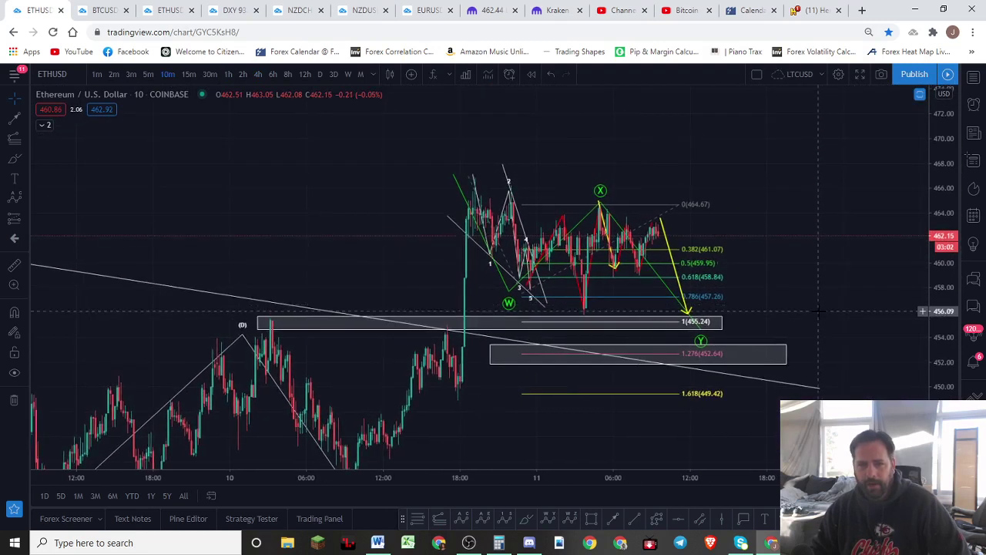
scroll(903, 348, "up", 3)
left_click_drag(949, 381, 936, 263)
left_click_drag(720, 250, 932, 312)
scroll(857, 266, "up", 3)
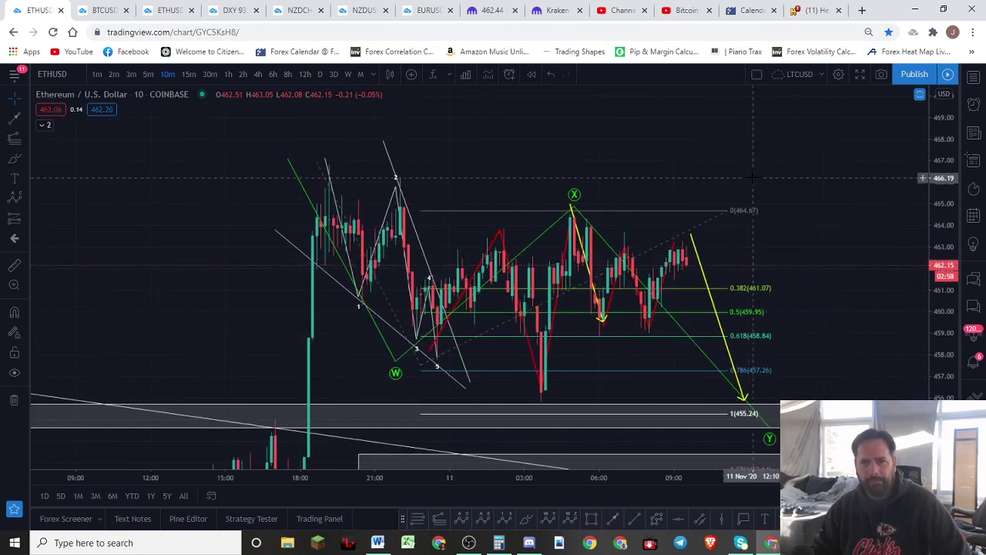
left_click_drag(758, 178, 800, 184)
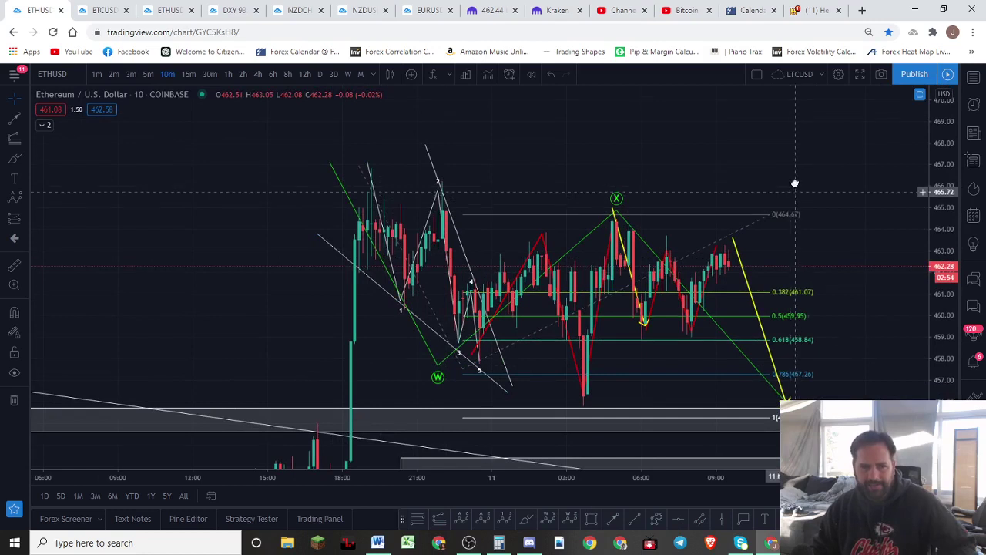
left_click_drag(794, 182, 858, 165)
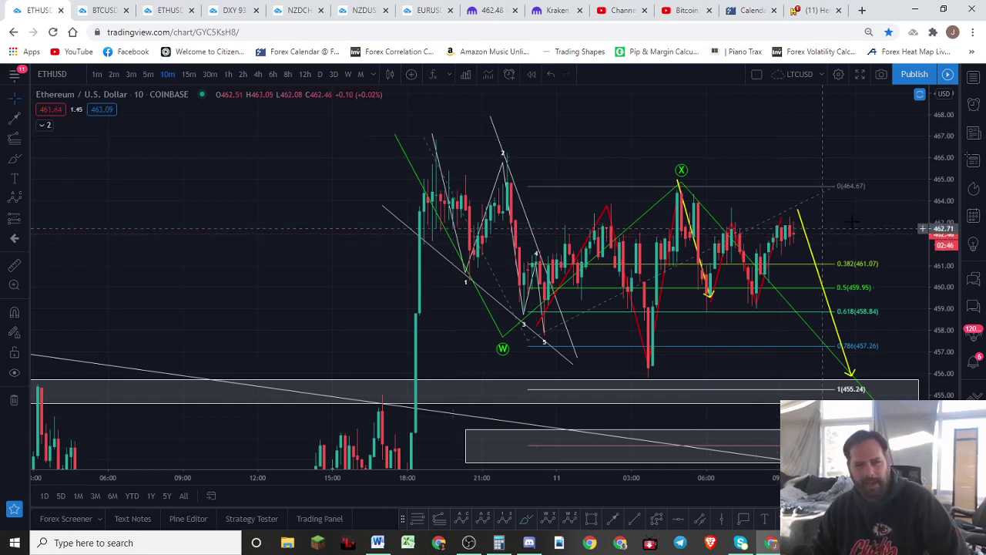
left_click_drag(862, 144, 832, 115)
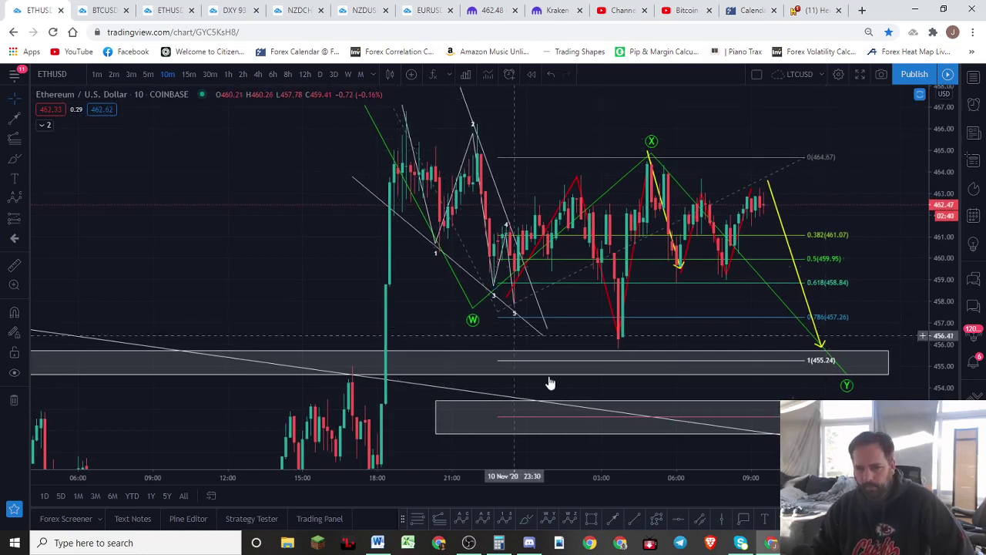
Step: Trace the 1-to-5 wave decline into W with the Brush, circle the wave 4 high, and undo the strokes
left_click(521, 520)
mouse_move(408, 88)
left_mouse_down()
mouse_move(444, 226)
mouse_move(470, 143)
mouse_move(485, 277)
mouse_move(496, 238)
mouse_move(523, 307)
mouse_move(509, 215)
mouse_move(497, 232)
mouse_move(448, 230)
mouse_move(449, 244)
left_mouse_up()
key("ctrl+z")
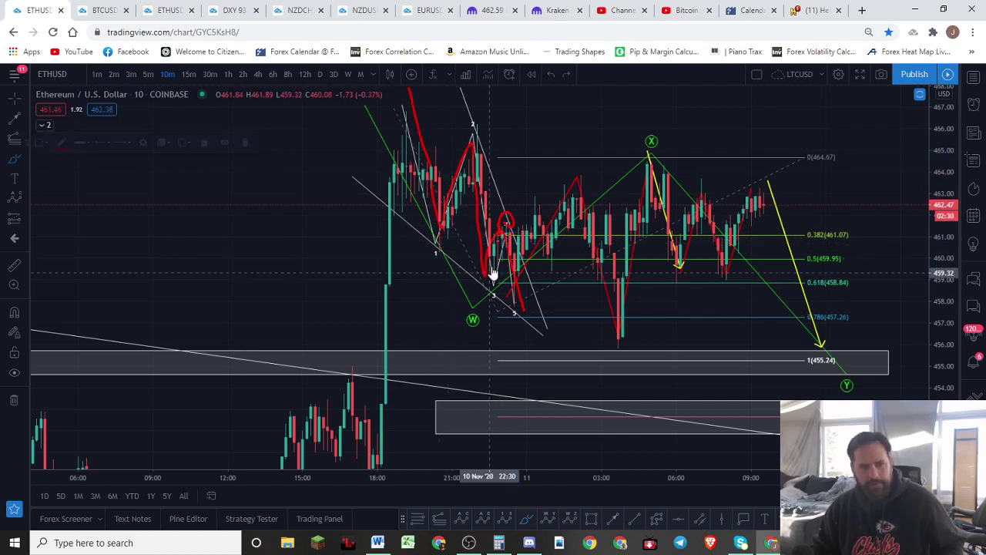
key("ctrl+z")
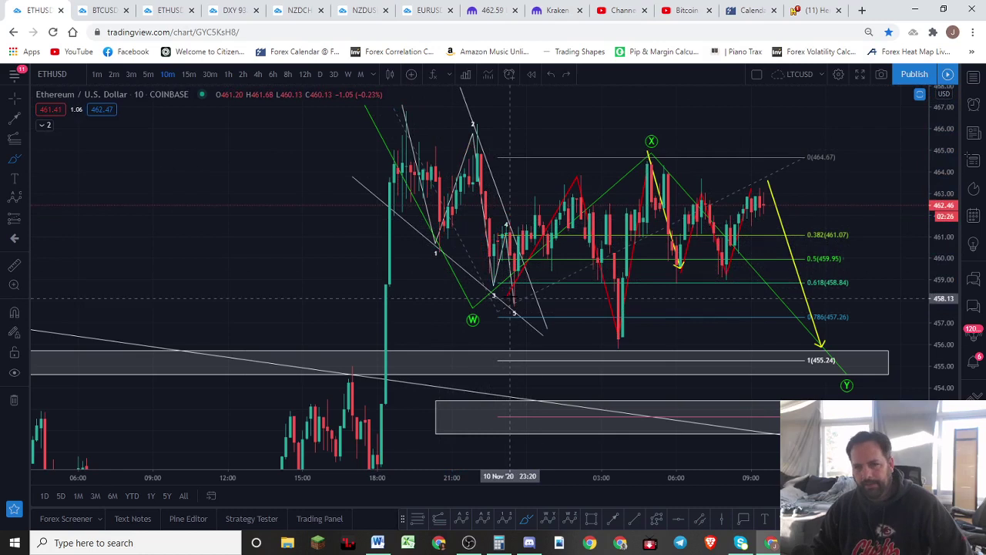
Step: Trace the legs of the W-to-X rise with freehand Brush strokes and undo them
mouse_move(513, 295)
left_mouse_down()
mouse_move(557, 194)
mouse_move(601, 285)
left_mouse_up()
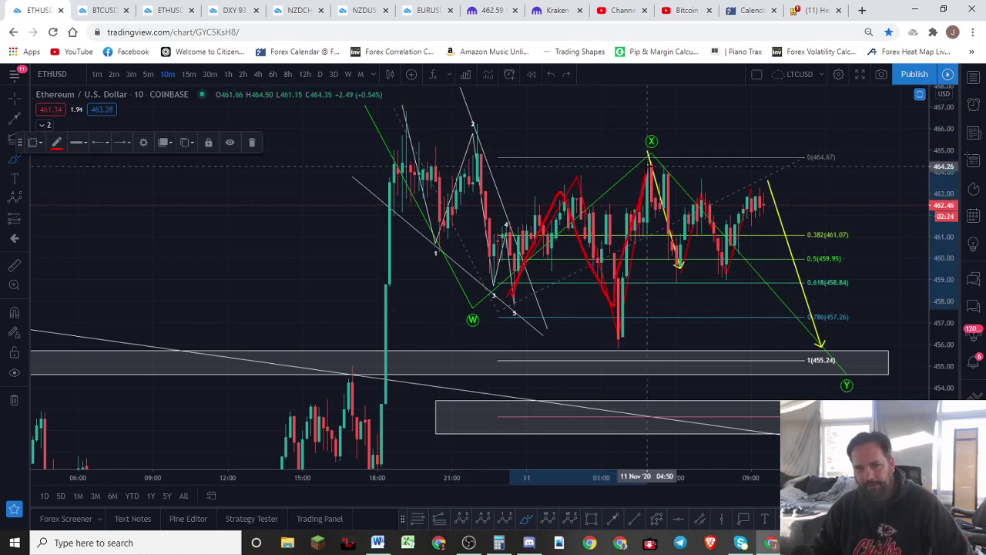
key("ctrl+z")
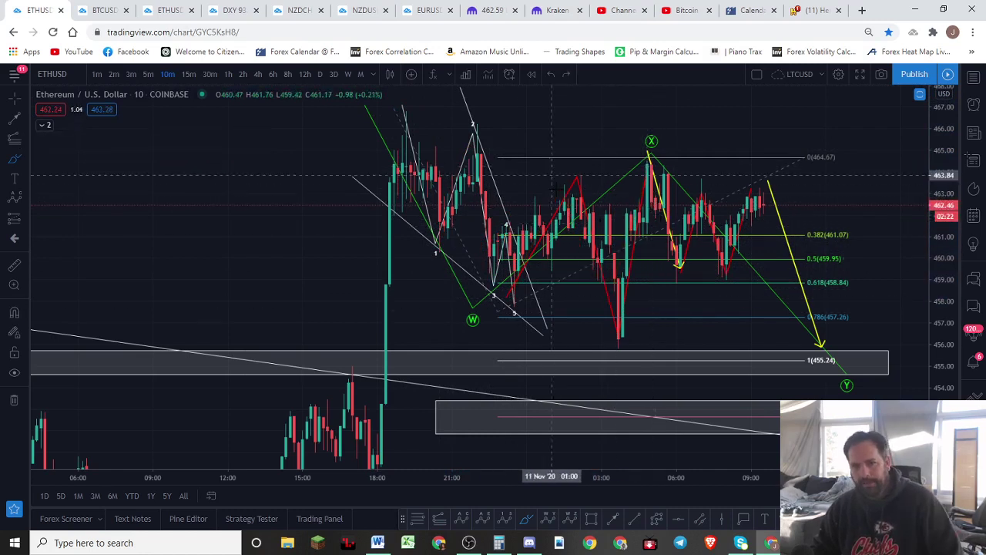
mouse_move(508, 302)
left_mouse_down()
mouse_move(513, 271)
mouse_move(544, 253)
mouse_move(560, 201)
mouse_move(572, 264)
mouse_move(581, 254)
mouse_move(616, 331)
mouse_move(627, 216)
mouse_move(655, 178)
mouse_move(655, 155)
left_mouse_up()
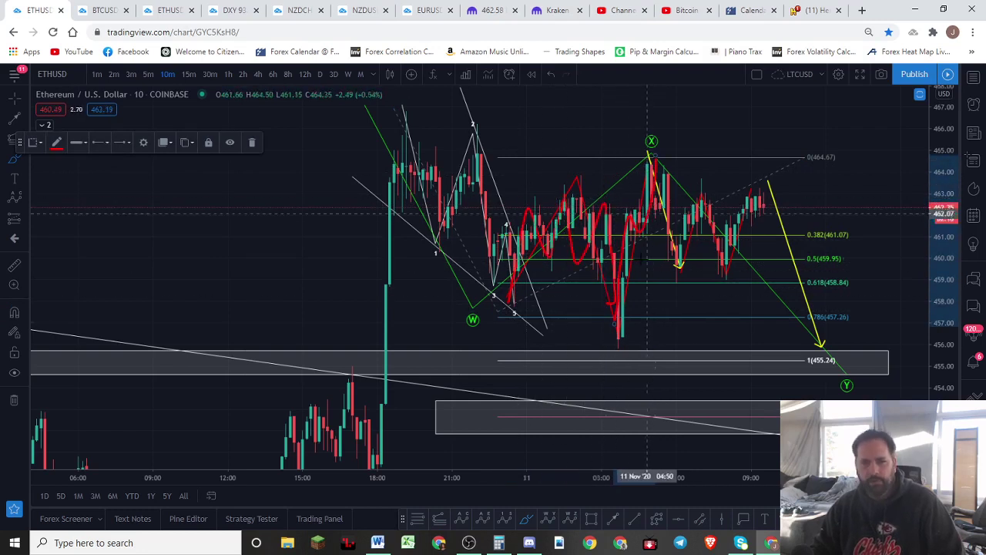
key("ctrl+z")
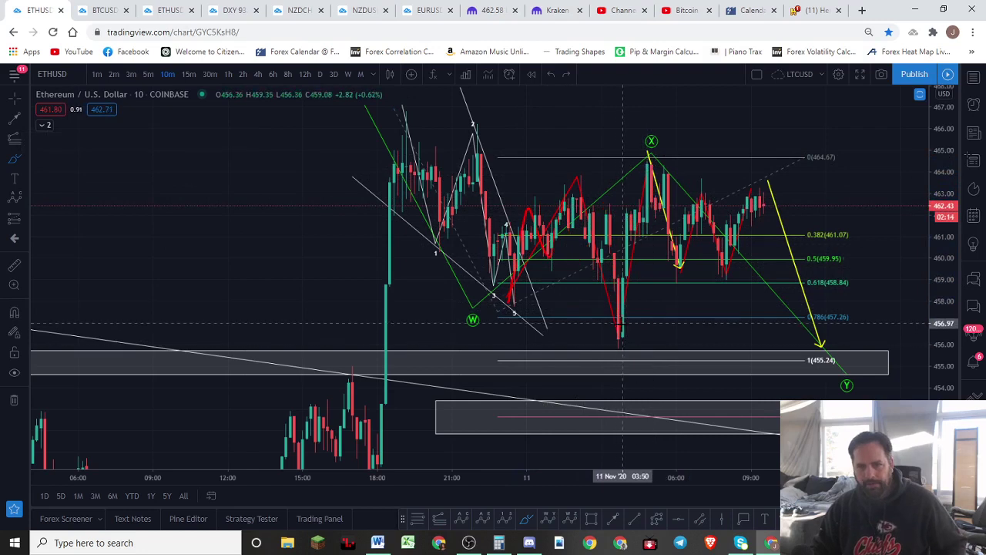
Step: Highlight the final leg from the low near 456 up to X with the Brush, undoing and redoing the marking
key("ctrl+y")
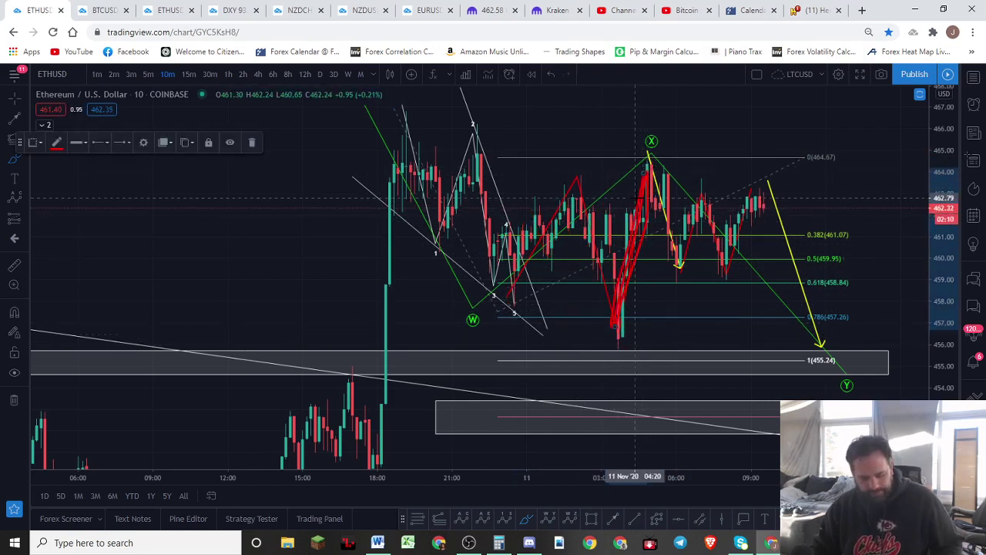
key("ctrl+z")
key("ctrl+y")
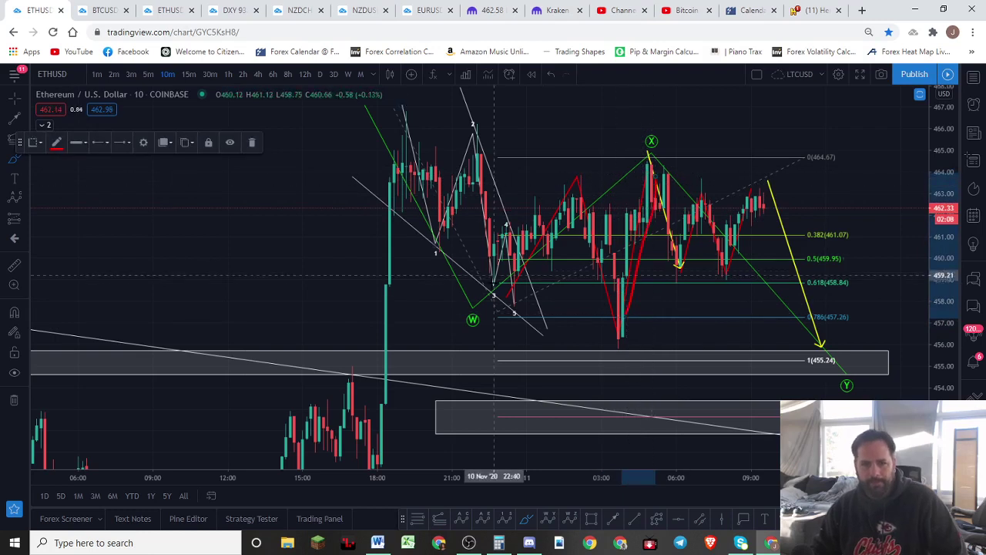
Step: Trace the swings from the W low up through X and back down to the upper grey zone with the Brush, and undo the strokes
mouse_move(590, 240)
left_mouse_down()
mouse_move(627, 311)
mouse_move(652, 165)
mouse_move(693, 272)
mouse_move(782, 280)
mouse_move(790, 339)
mouse_move(627, 346)
left_mouse_up()
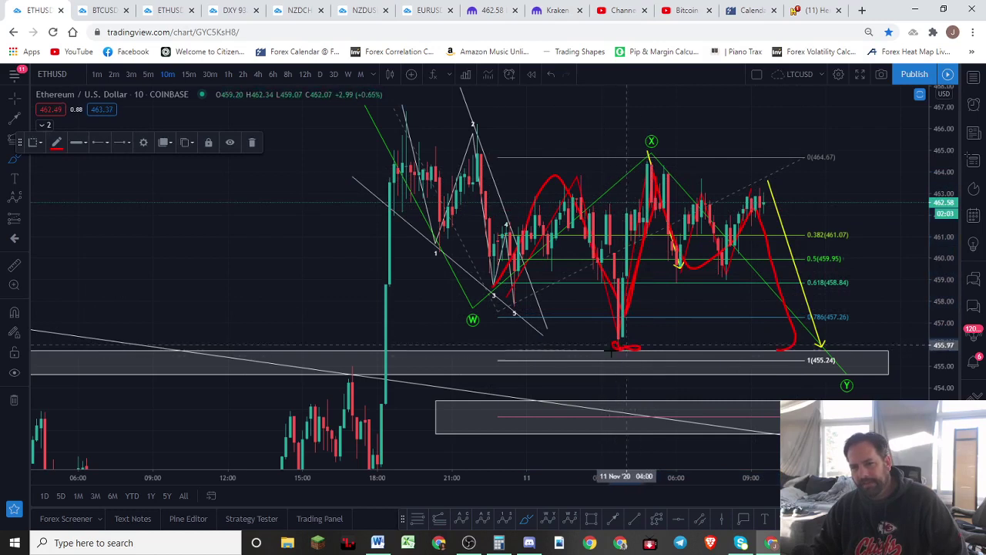
key("ctrl+z")
key("ctrl+z")
left_click(691, 359)
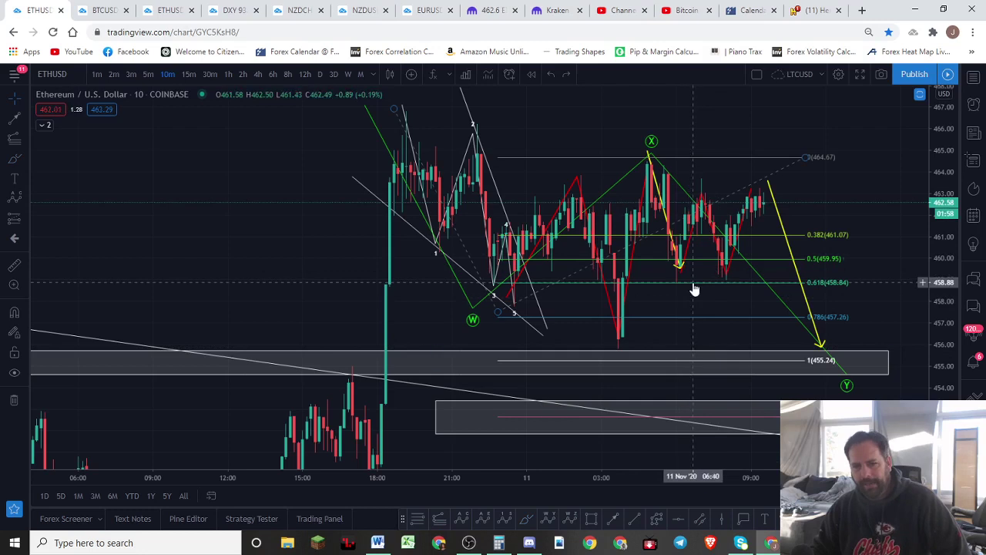
Step: Trace the swings after X up to the yellow arrow's start and a drop past Y to about 453.78 with the Brush, and undo the strokes
left_click(528, 524)
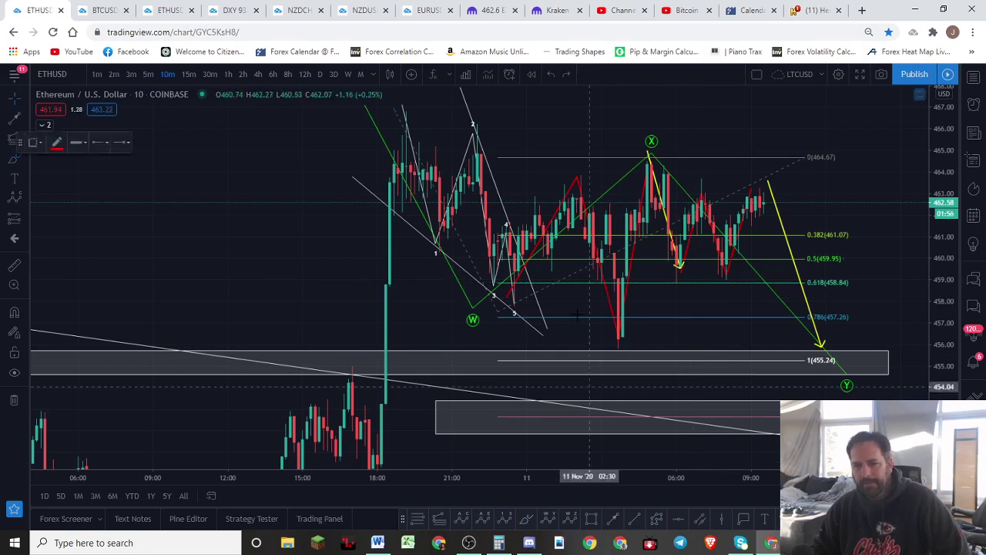
mouse_move(673, 194)
left_mouse_down()
mouse_move(682, 259)
mouse_move(689, 220)
mouse_move(726, 274)
mouse_move(763, 178)
left_mouse_up()
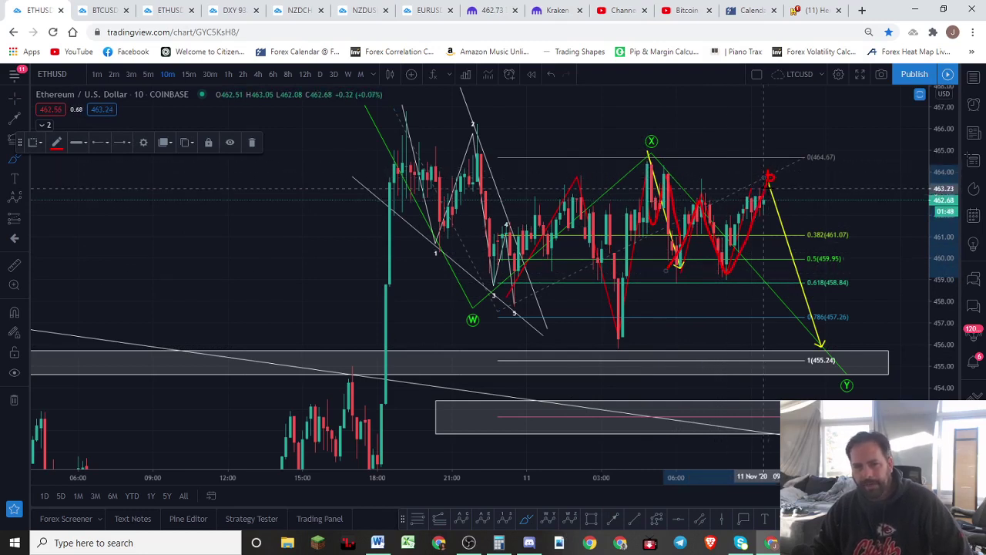
left_click_drag(768, 179, 819, 378)
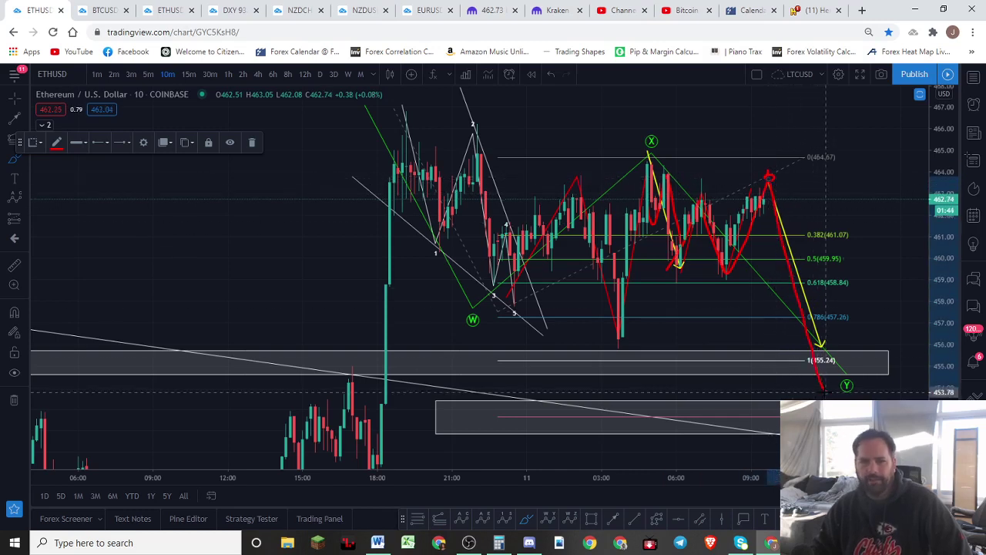
mouse_move(636, 169)
left_mouse_down()
mouse_move(684, 264)
mouse_move(752, 190)
mouse_move(828, 364)
left_mouse_up()
key("ctrl+z")
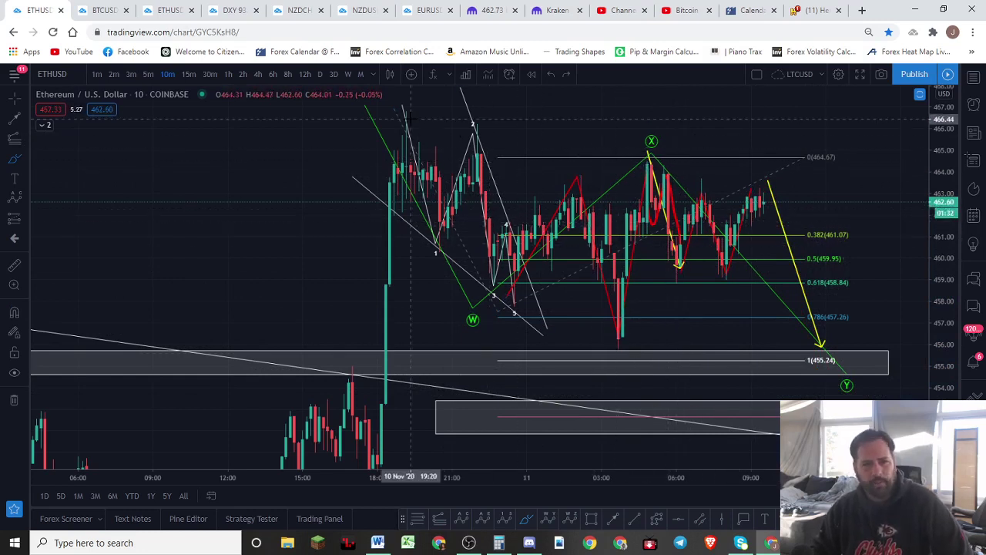
Step: Trace the decline into W and a comparable drop from X towards Y with the Brush, and remove these and the leftover stroke below X
mouse_move(402, 109)
left_mouse_down()
mouse_move(435, 235)
mouse_move(477, 150)
mouse_move(518, 305)
left_mouse_up()
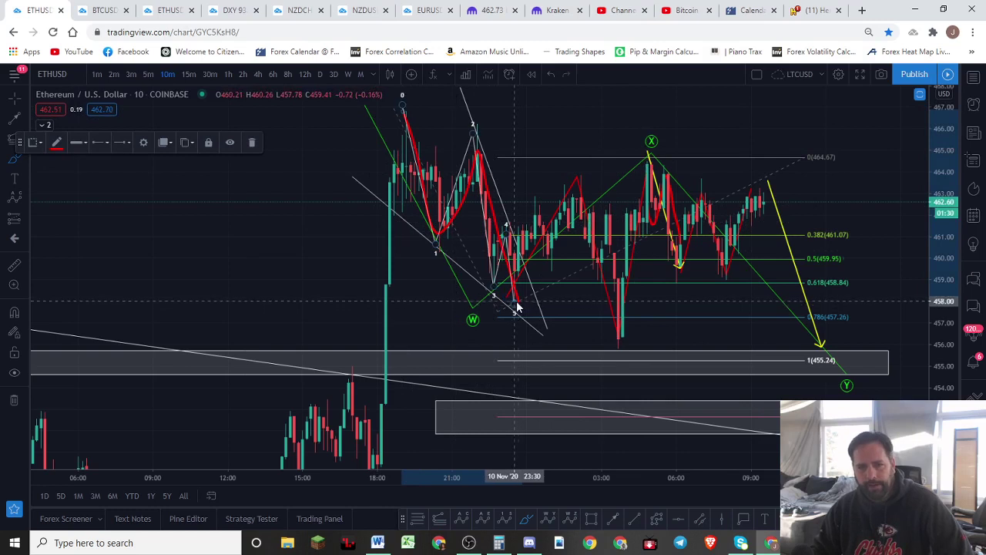
left_click_drag(678, 158, 813, 337)
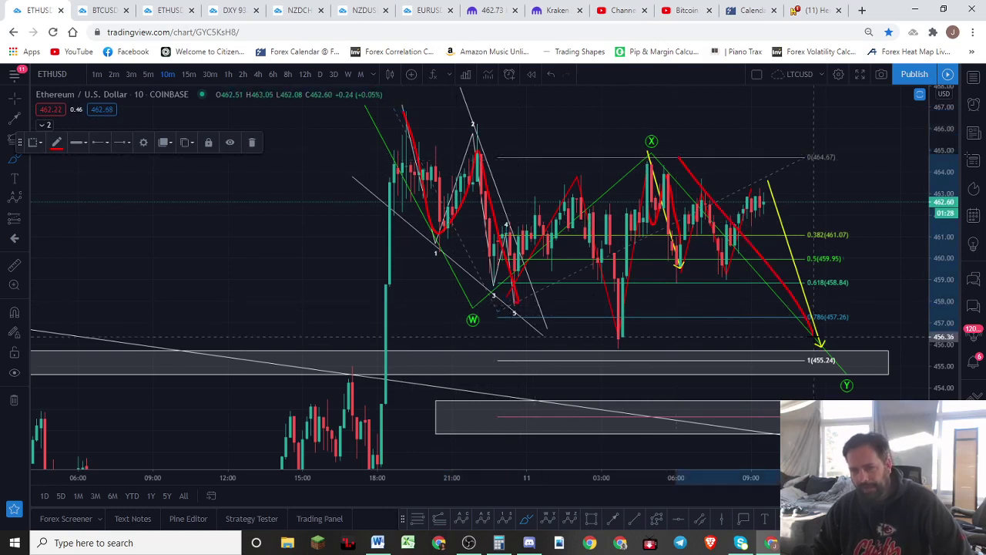
key("ctrl+z")
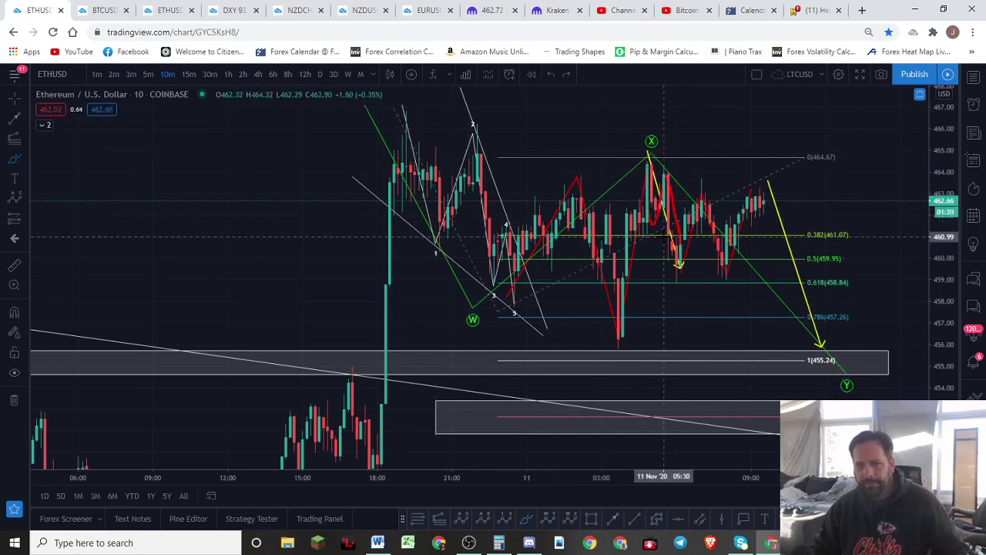
left_click(653, 232)
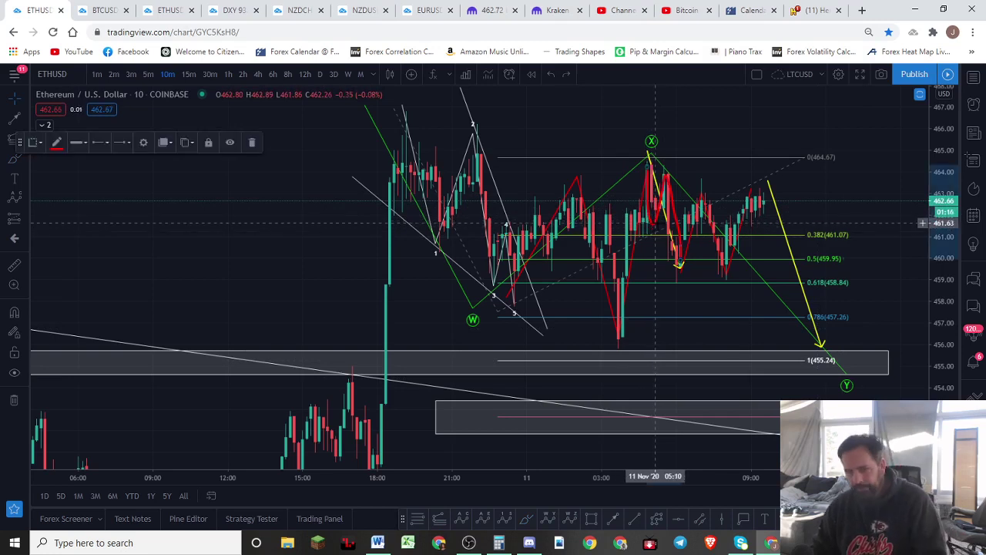
left_click(654, 223)
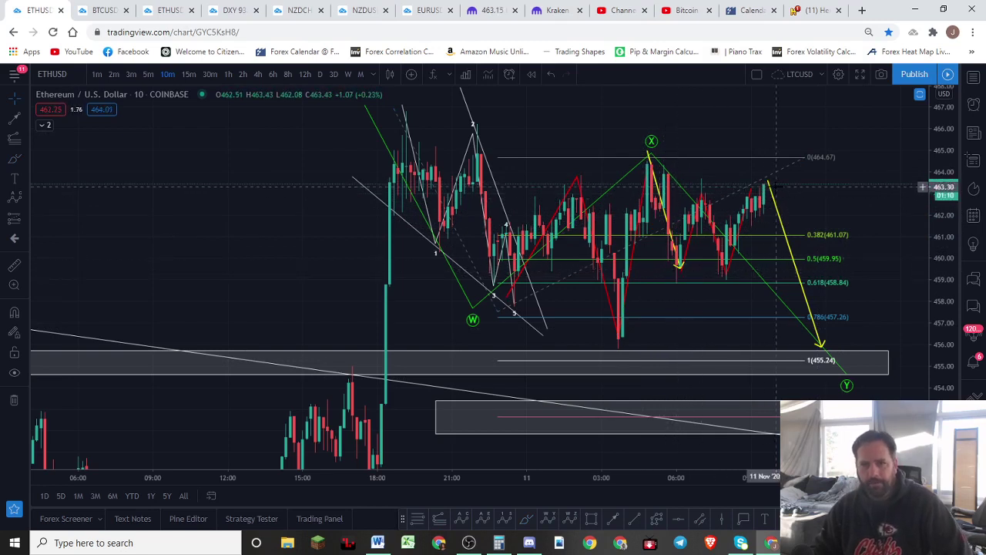
Step: Adjust the yellow projection arrow to start at about 463.82 and end at about 455.74, on the upper grey zone's edge
left_click(769, 182)
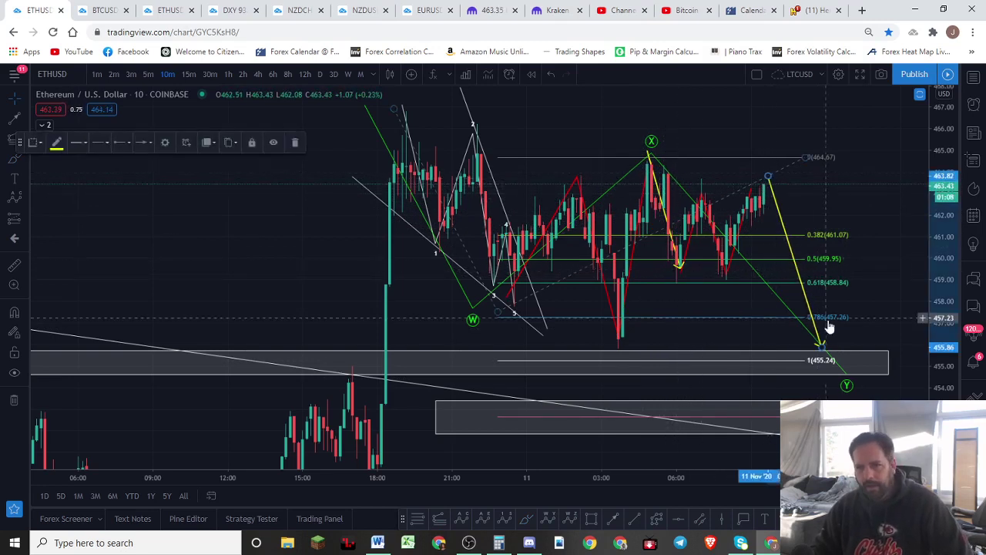
left_click_drag(823, 353, 835, 348)
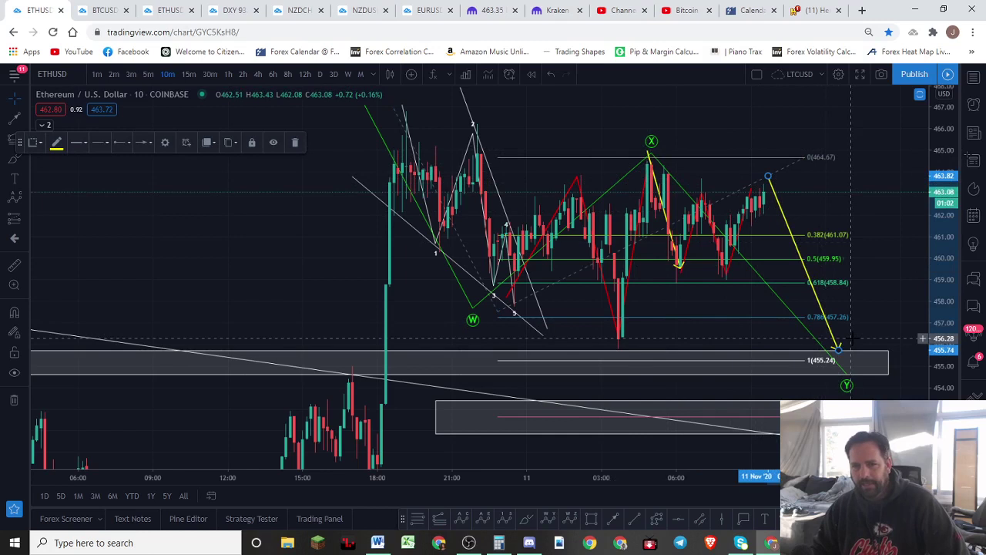
Step: Extend the yellow projection arrow's tip through both grey zones to the descending trendline at about 451.13
left_click_drag(860, 206, 795, 208)
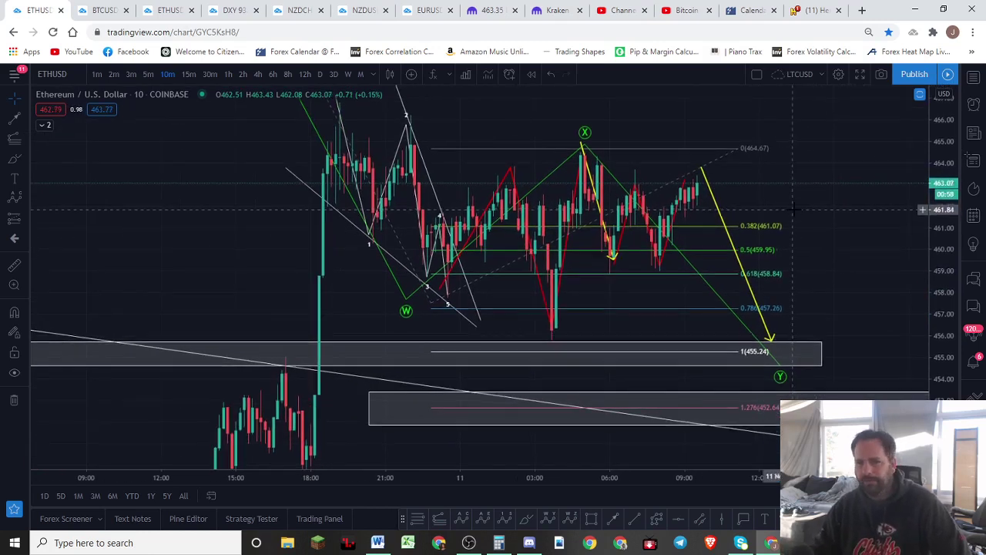
left_click_drag(822, 215, 817, 210)
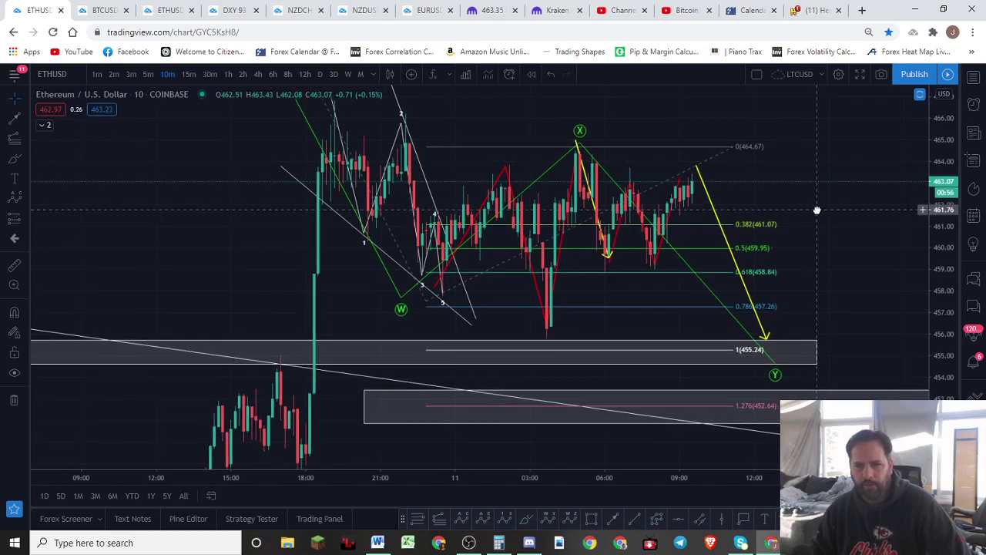
left_click_drag(945, 135, 945, 151)
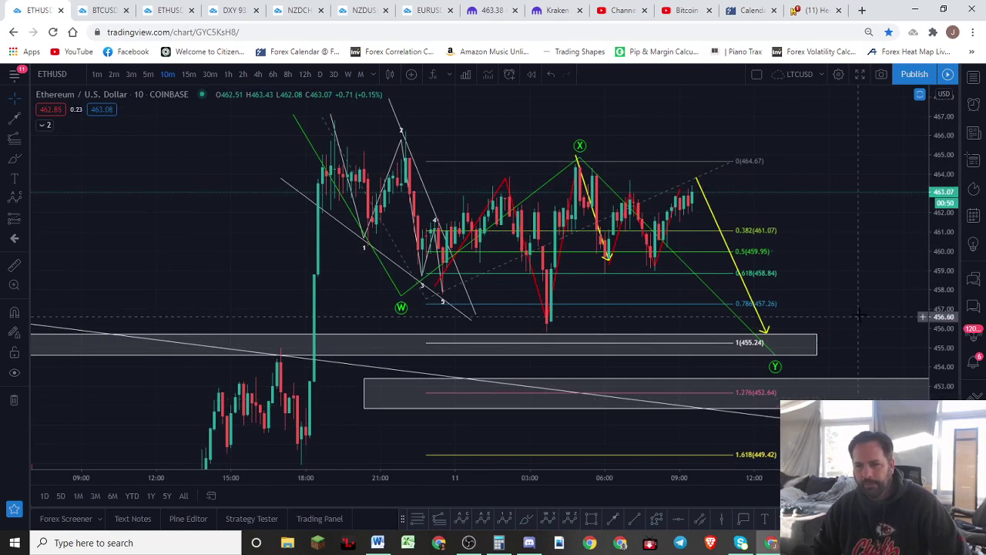
left_click_drag(859, 316, 805, 233)
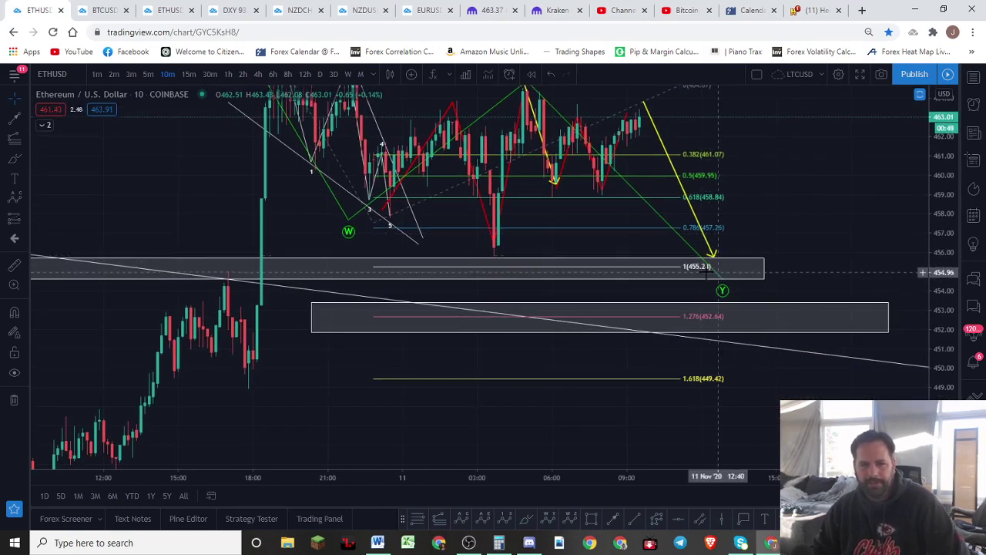
scroll(308, 277, "down", 3)
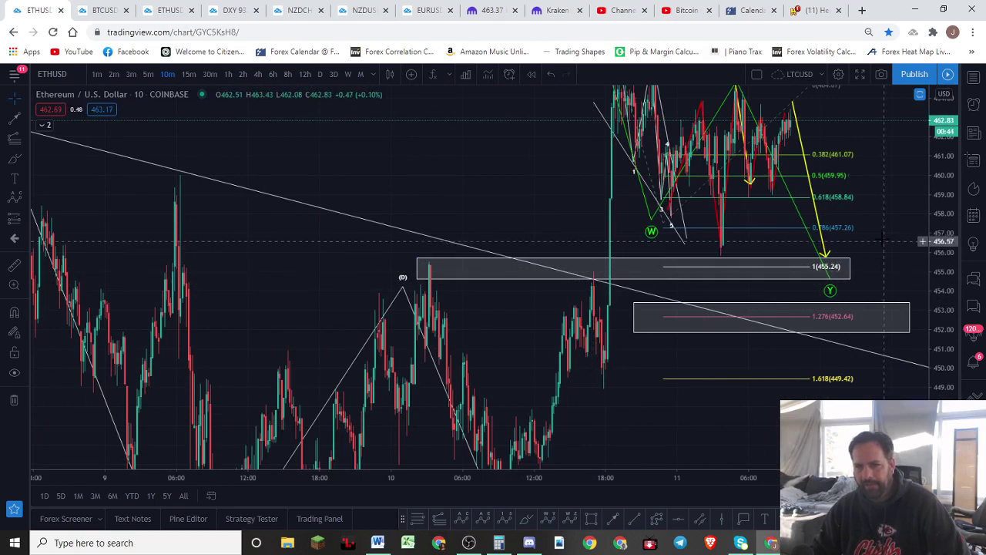
left_click_drag(882, 241, 825, 245)
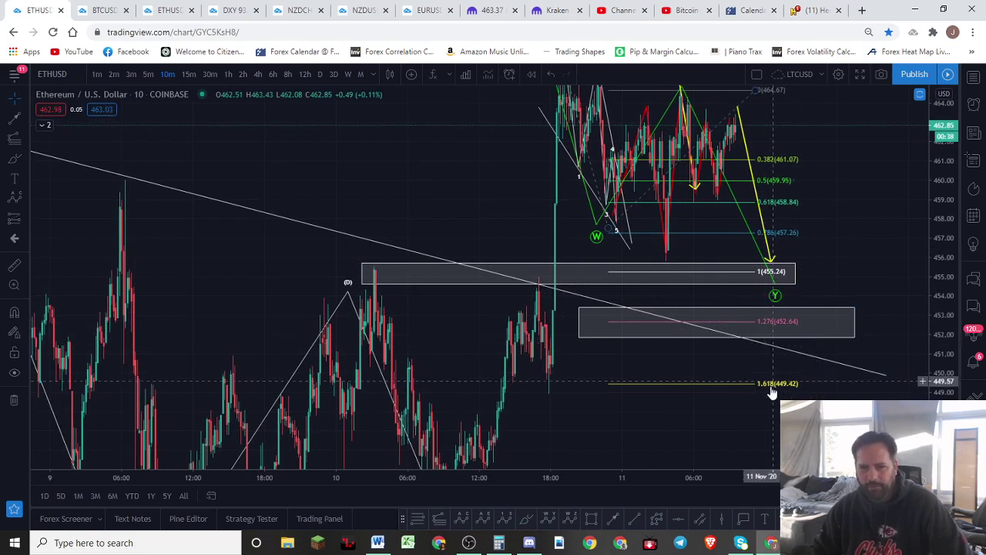
left_click_drag(856, 263, 809, 288)
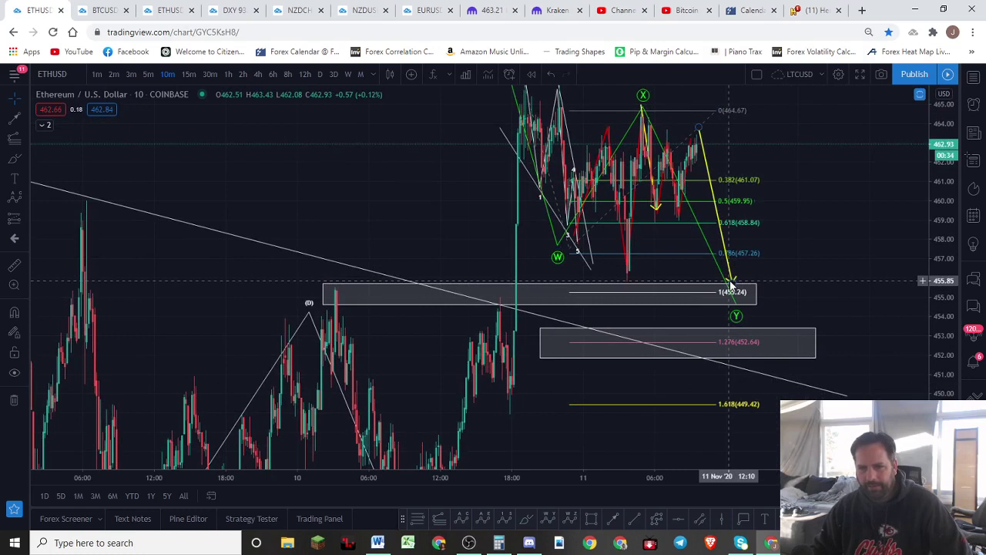
mouse_move(732, 285)
left_mouse_down()
mouse_move(757, 381)
mouse_move(742, 286)
mouse_move(760, 363)
left_mouse_up()
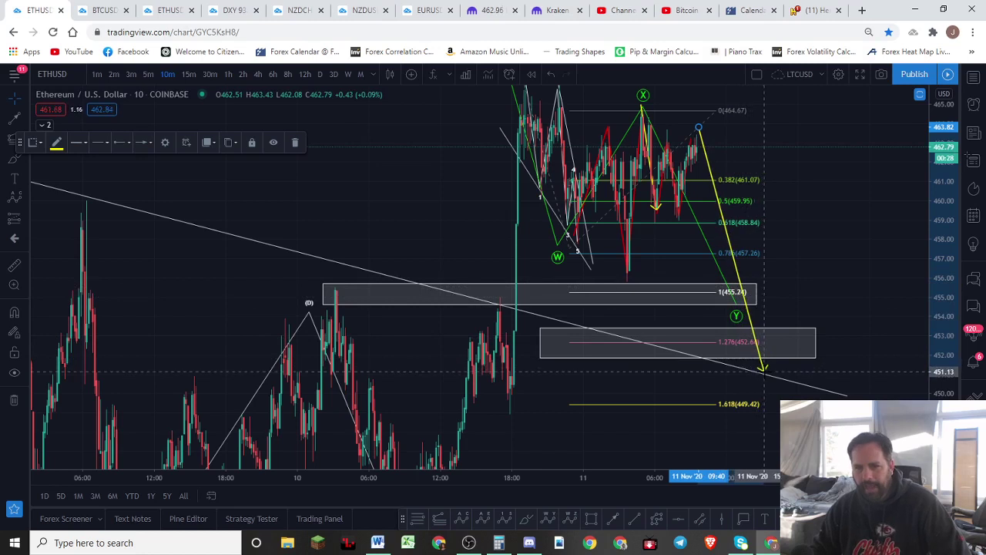
Step: Switch the ETHUSD chart to the 30-minute interval
left_click_drag(951, 239, 952, 256)
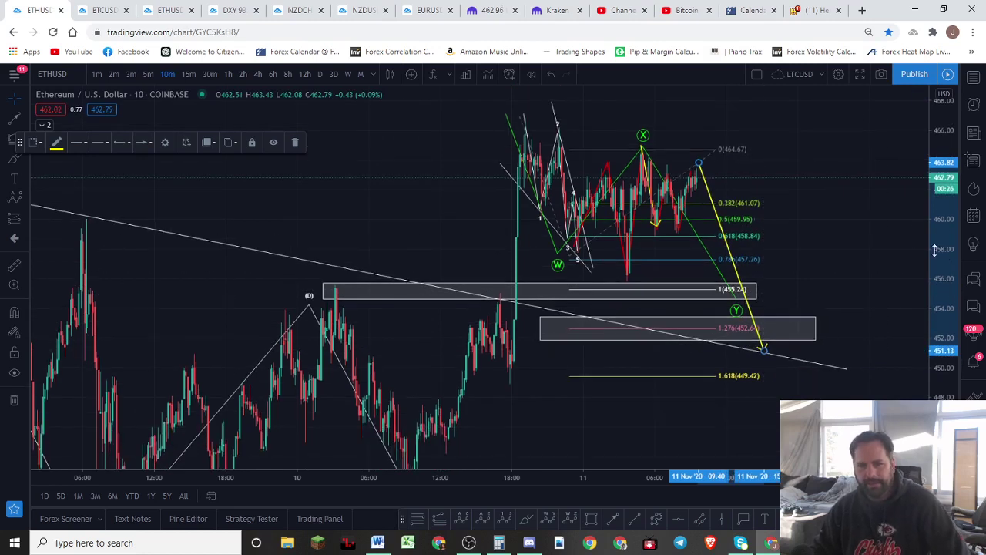
left_click_drag(865, 241, 794, 230)
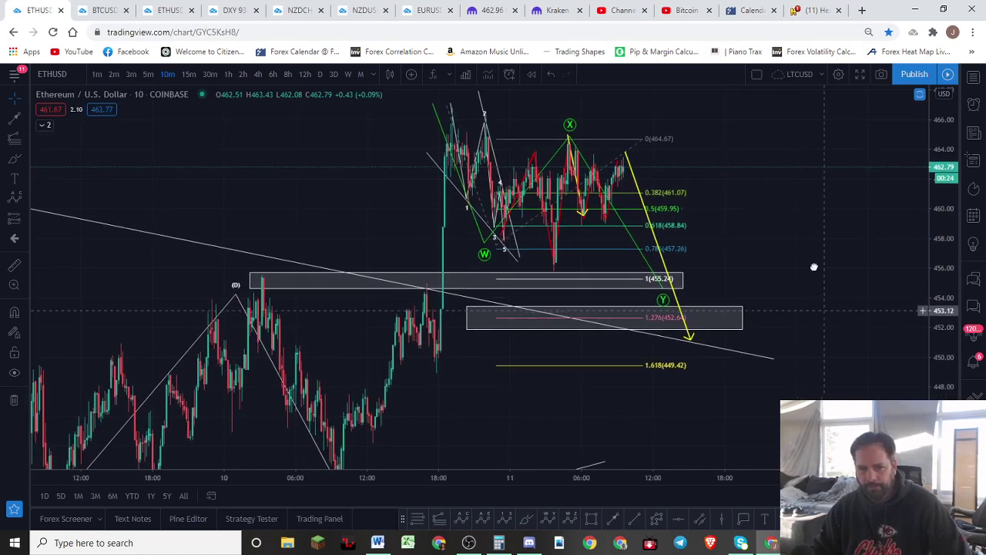
left_click_drag(814, 266, 802, 194)
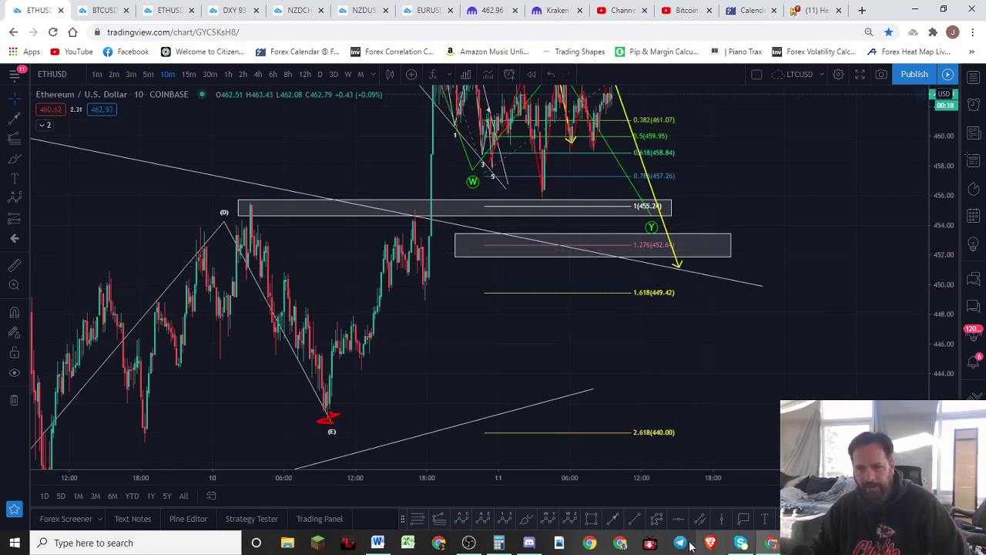
left_click_drag(722, 402, 779, 503)
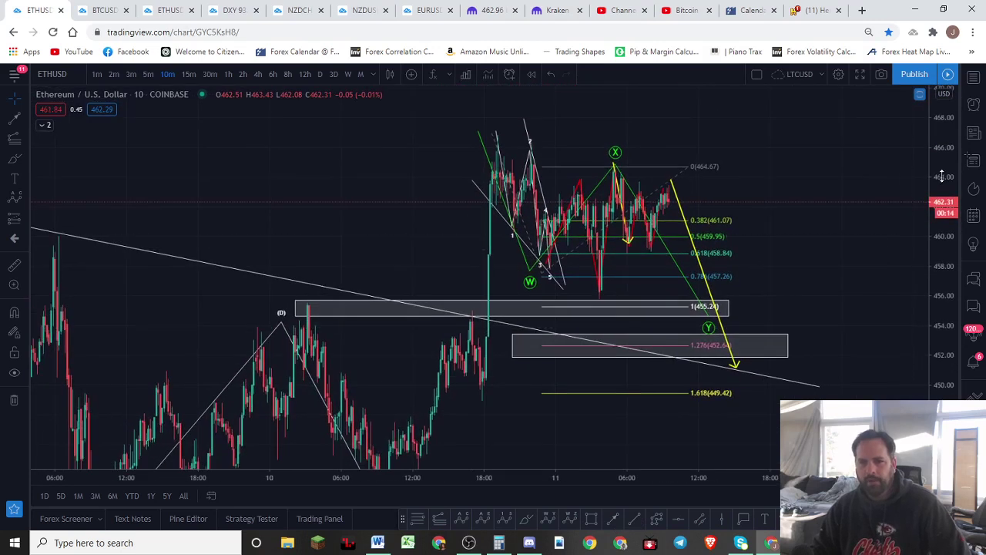
left_click_drag(942, 175, 939, 290)
scroll(855, 300, "down", 2)
left_click_drag(855, 288, 747, 253)
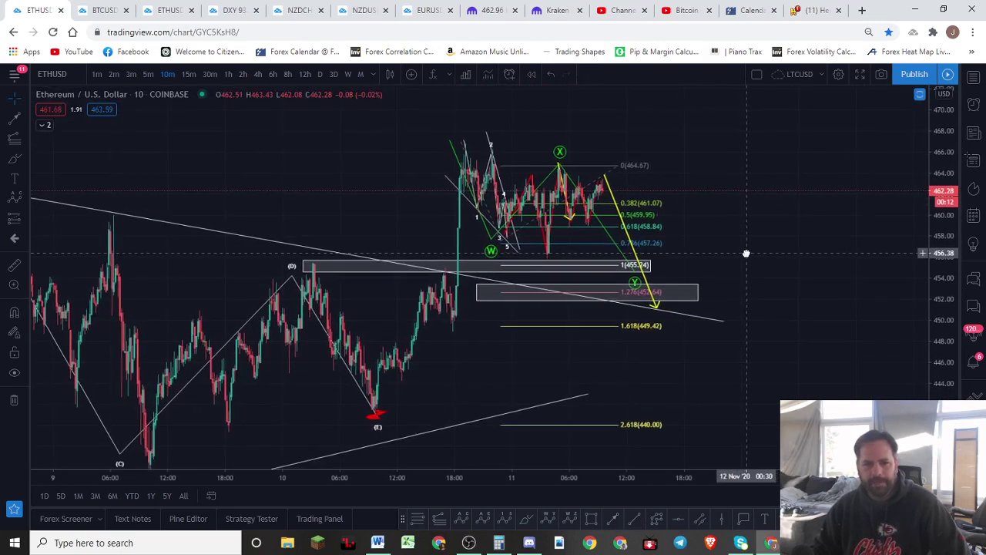
left_click(209, 74)
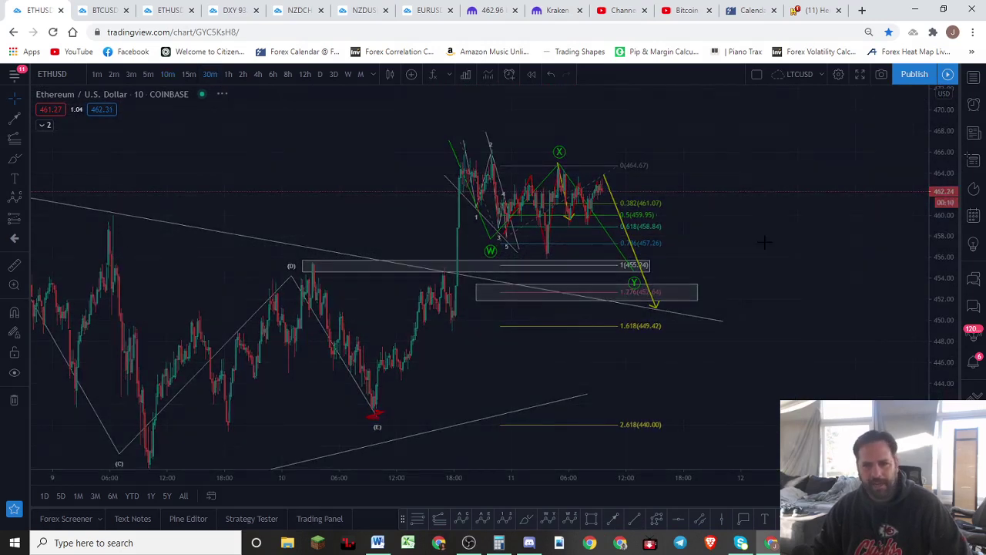
Step: Place a trend-based Fibonacci extension from the wave (E) low at about 441.10 to the 467.47 high, projected from about 452.30
left_click_drag(950, 151, 955, 284)
scroll(786, 317, "up", 4)
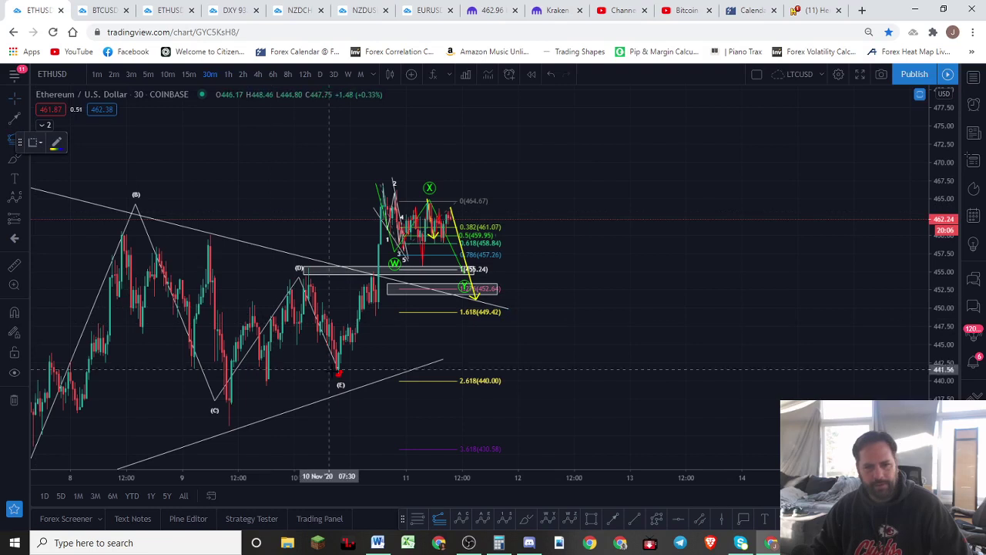
left_click(325, 374)
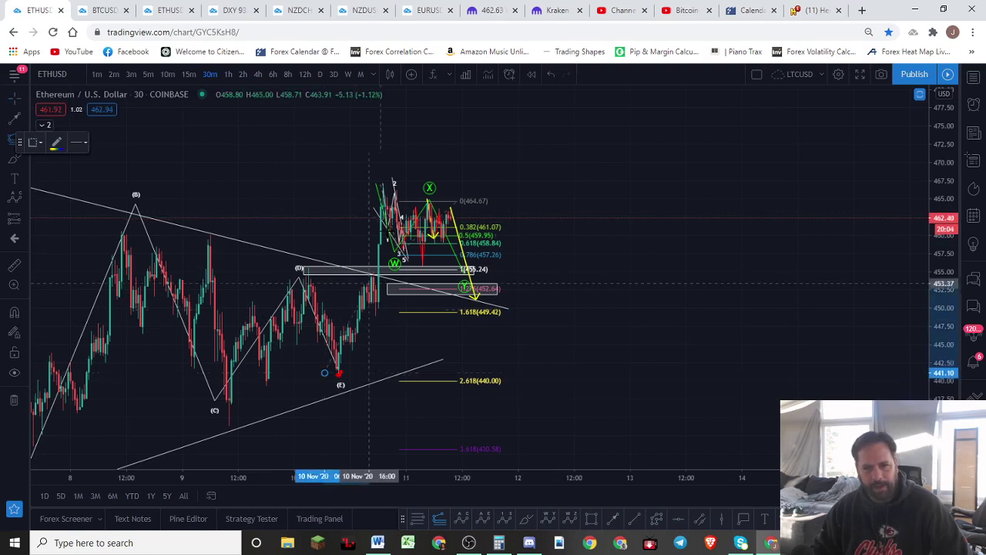
left_click(374, 183)
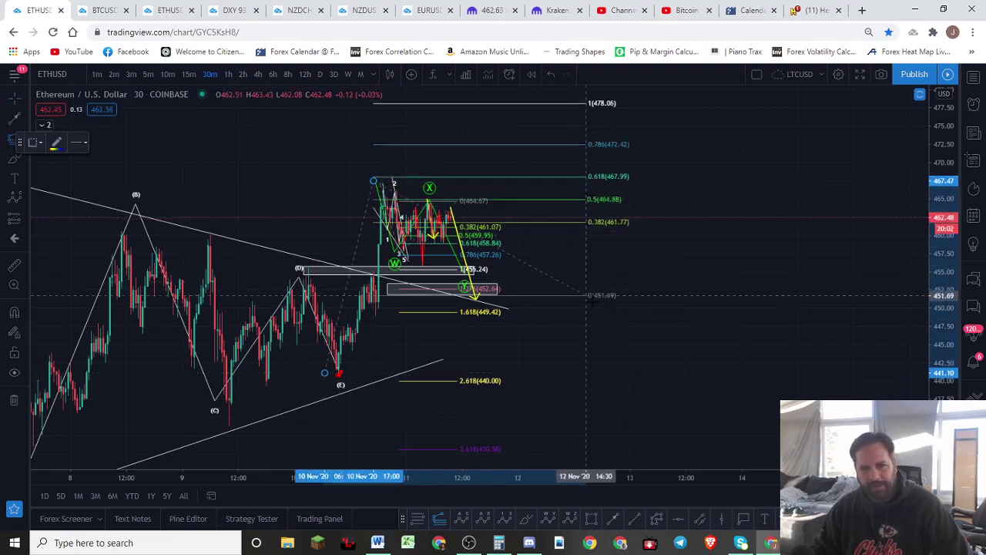
left_click(615, 292)
Step: Draw an Elliott impulse wave from the (E) low at about 439.08 through 468.66, 450.64, 495.49 and 482.01 to wave 5 near 509
left_click_drag(854, 312, 830, 401)
scroll(847, 297, "down", 5)
left_click_drag(944, 204, 938, 356)
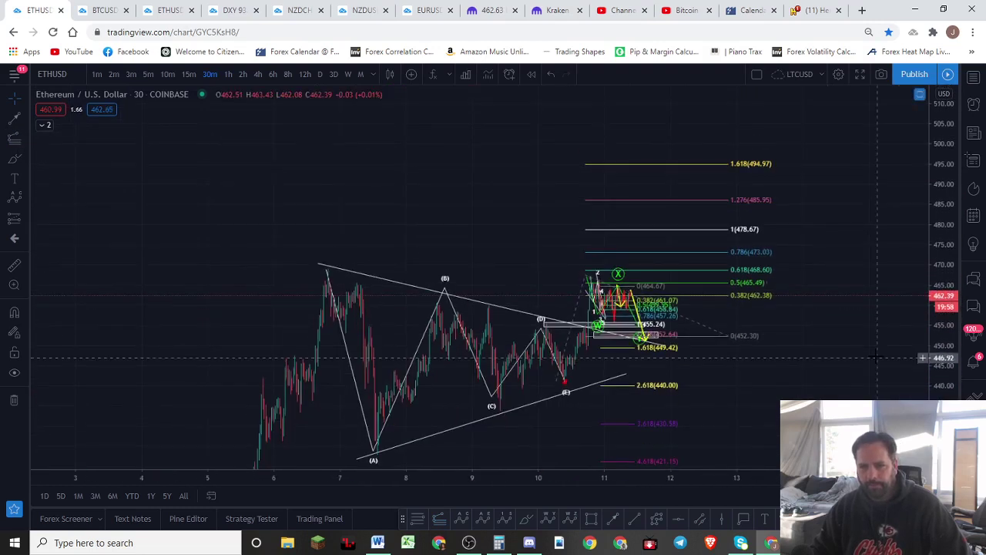
left_click_drag(863, 358, 711, 339)
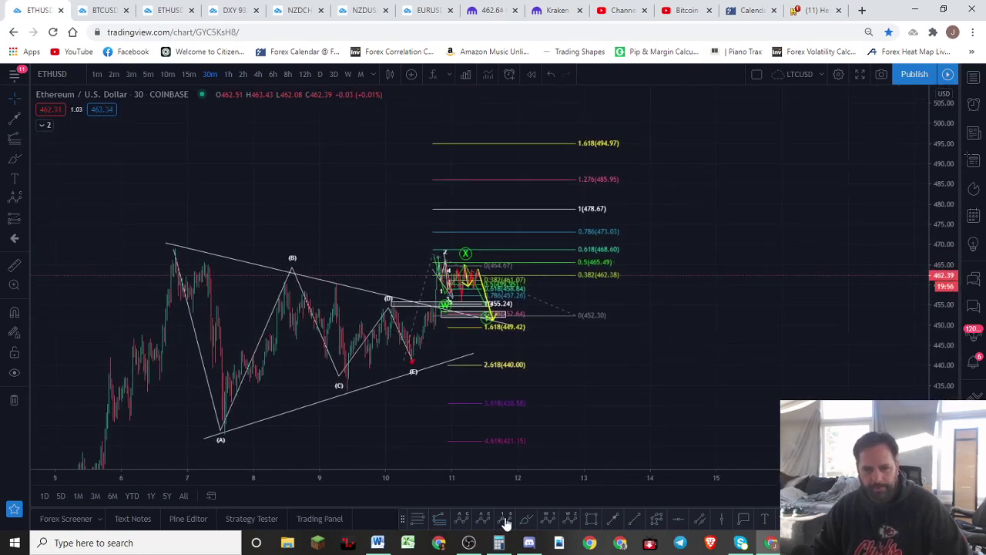
left_click(505, 521)
left_click(407, 370)
left_click(434, 249)
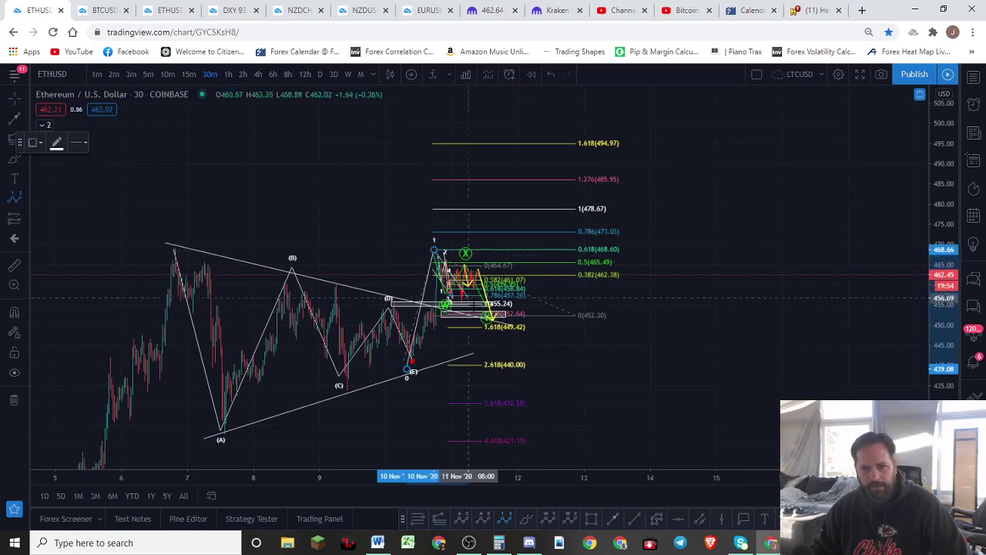
left_click(490, 325)
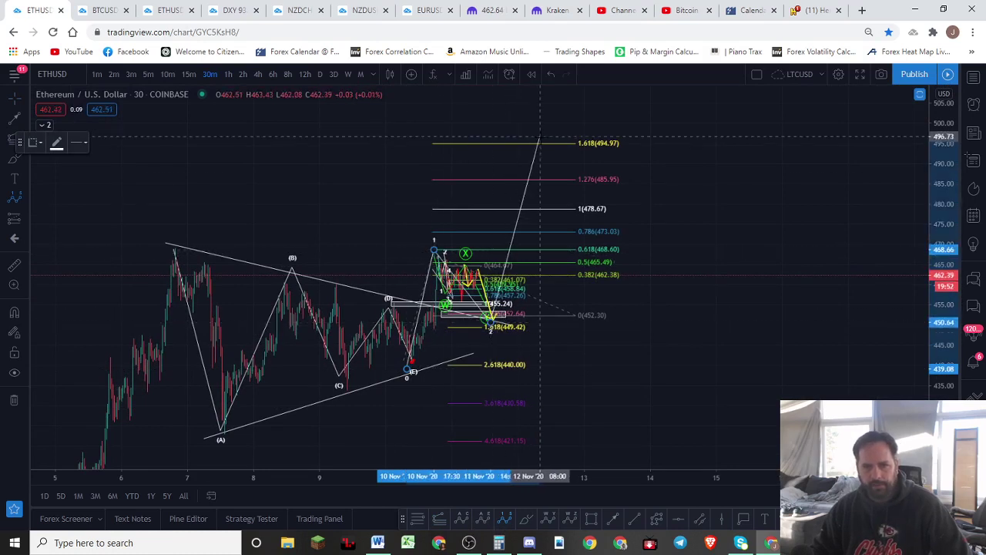
left_click(539, 142)
left_click(569, 192)
left_click(601, 85)
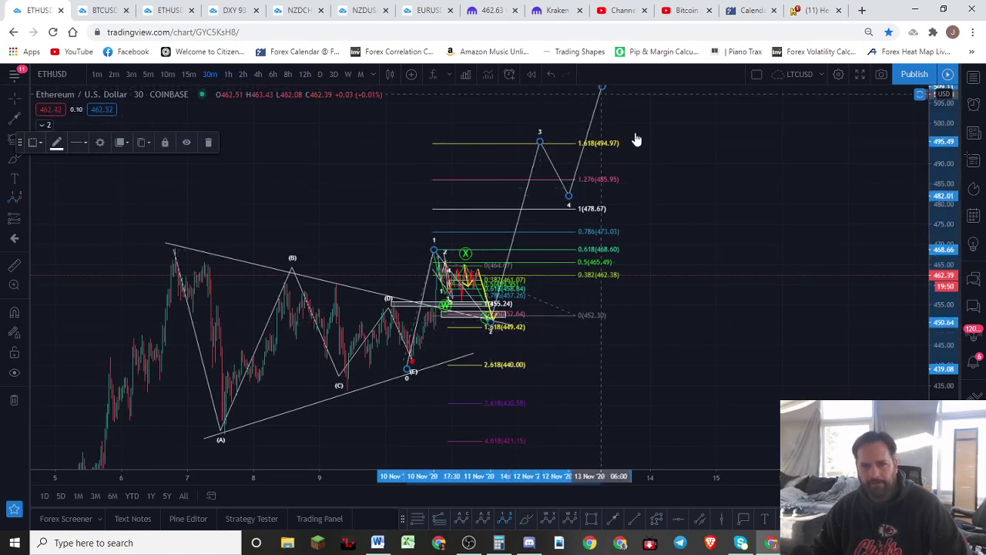
Step: Raise the ETHUSD impulse's wave 5 point to the 2.618 extension level at 521.34
mouse_move(779, 187)
left_mouse_down()
mouse_move(751, 248)
mouse_move(763, 264)
left_mouse_up()
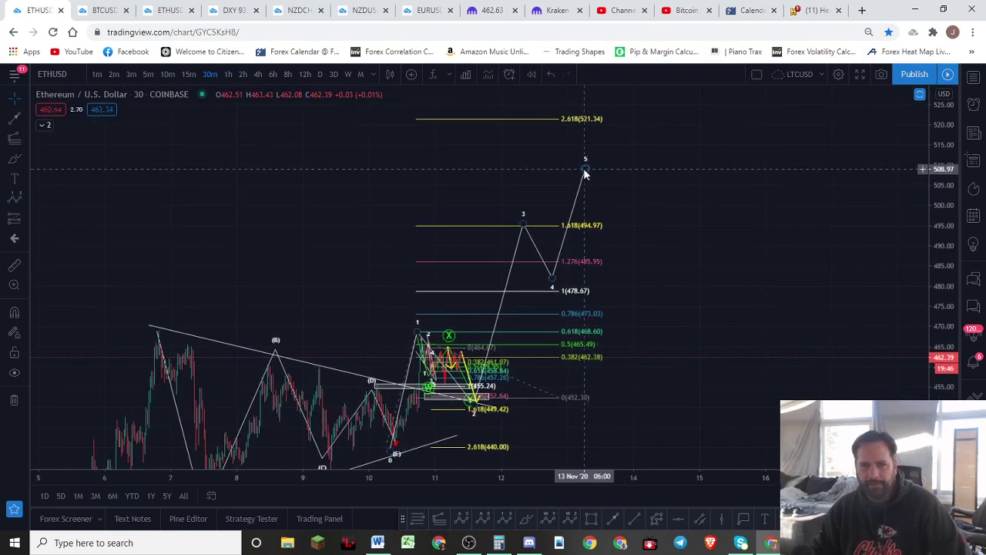
left_click_drag(585, 169, 598, 131)
mouse_move(663, 243)
left_mouse_down()
mouse_move(709, 174)
mouse_move(712, 266)
left_mouse_up()
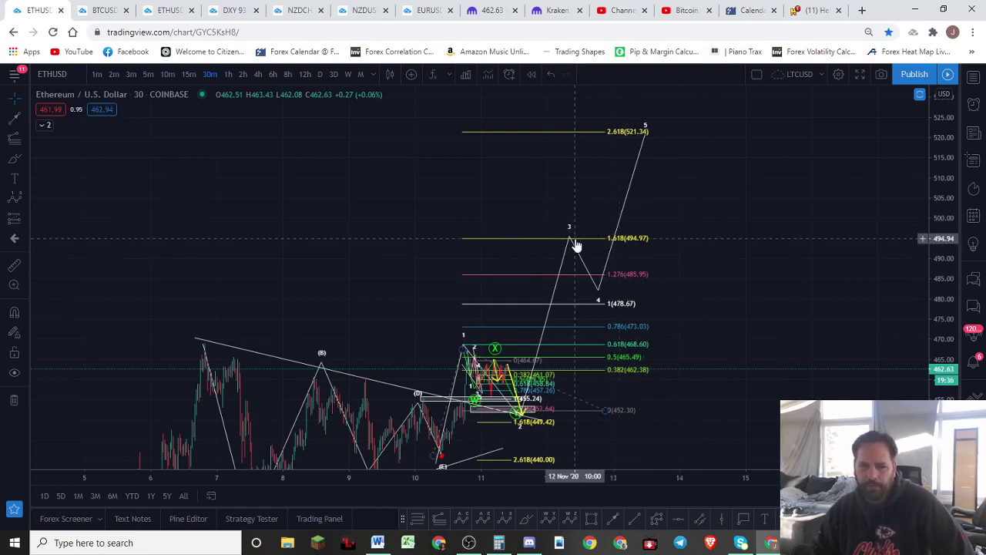
Step: Move the impulse's wave 3 point up to about 519.98, wave 4 to about 504.57 and wave 5 to near 530
mouse_move(571, 239)
left_mouse_down()
mouse_move(581, 181)
mouse_move(606, 132)
left_mouse_up()
left_click_drag(598, 294, 632, 200)
left_click_drag(645, 137, 666, 99)
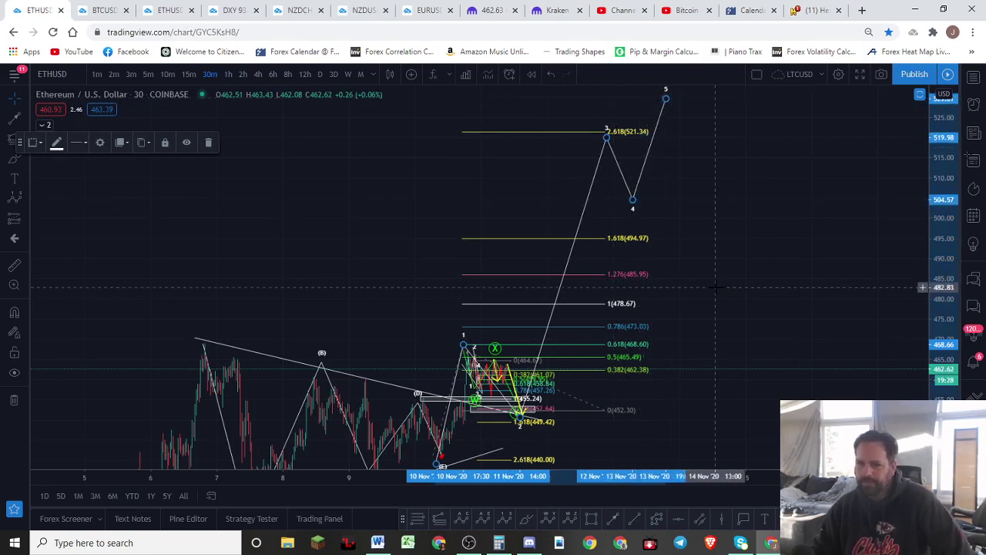
Step: Sketch a red brush stroke falling from wave 2 to below the 2.618 level at 440.00, and undo it
scroll(713, 285, "down", 1)
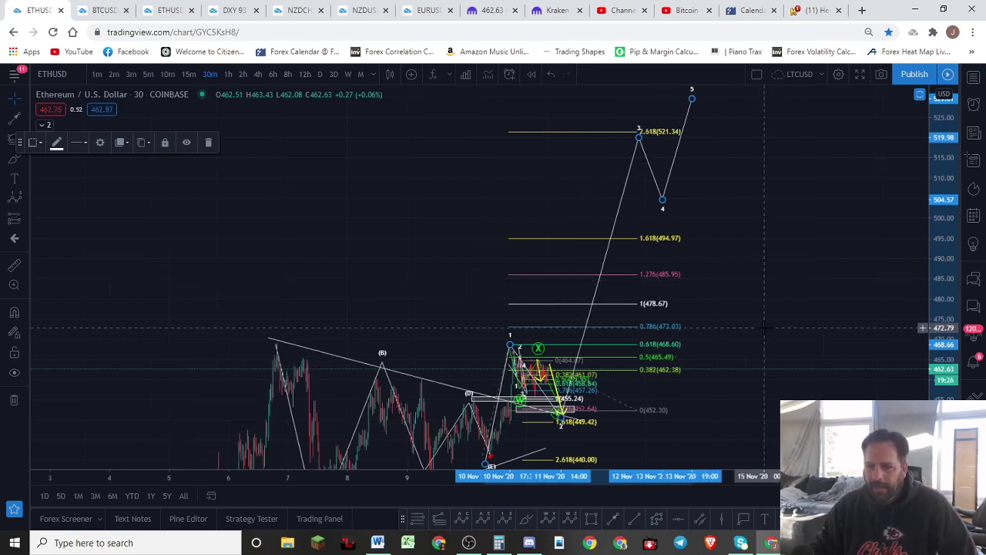
left_click_drag(767, 313, 787, 220)
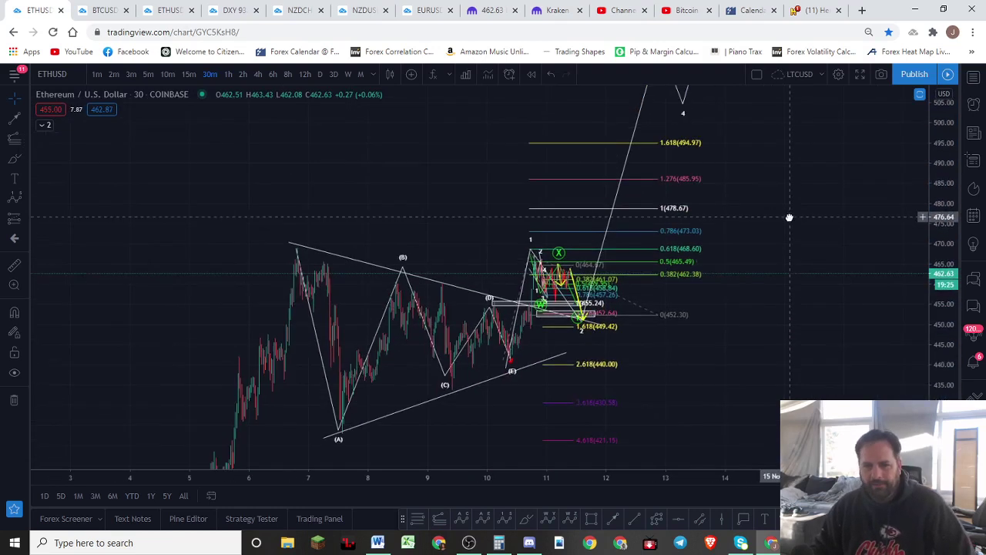
left_click(527, 520)
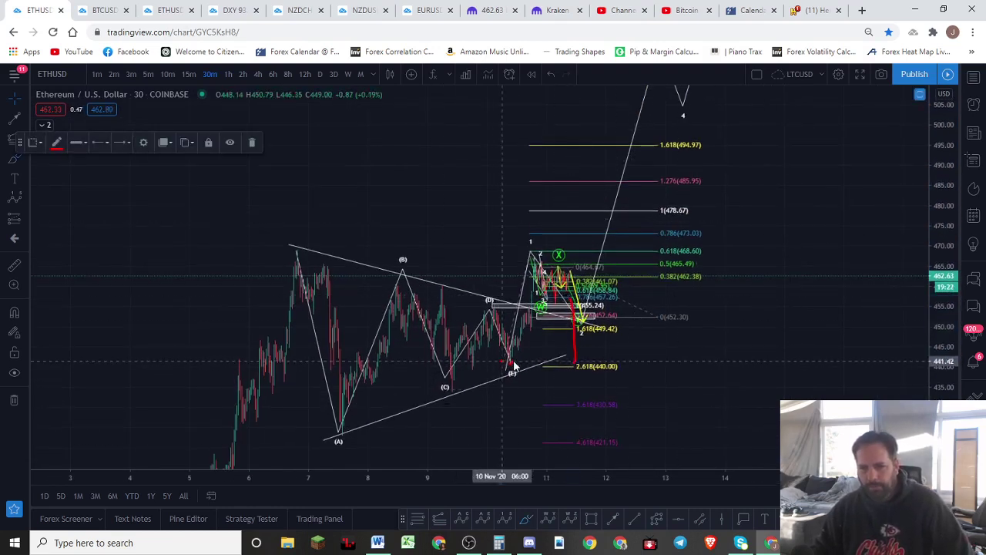
mouse_move(507, 361)
left_mouse_down()
mouse_move(495, 356)
mouse_move(518, 361)
mouse_move(500, 358)
left_mouse_up()
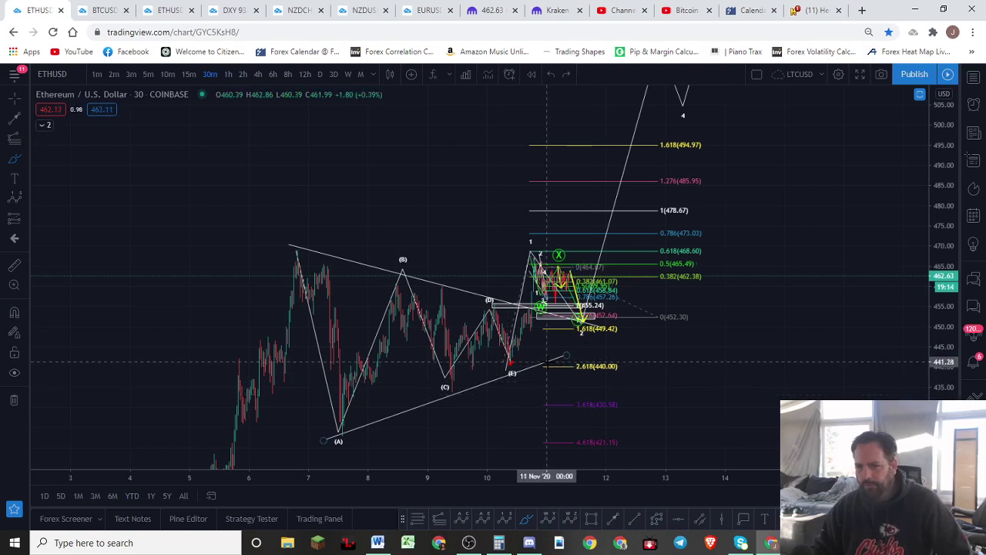
left_click_drag(589, 325, 592, 370)
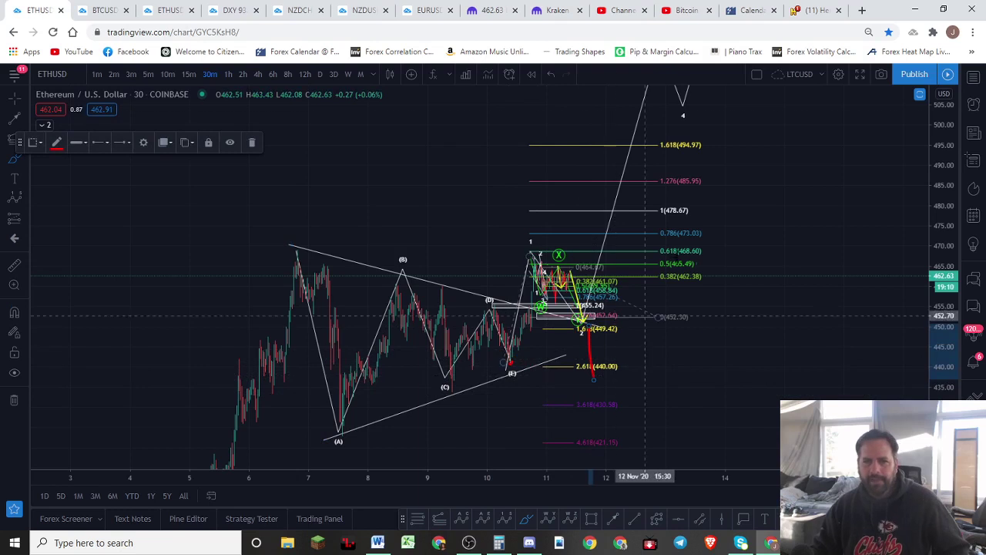
key("ctrl+z")
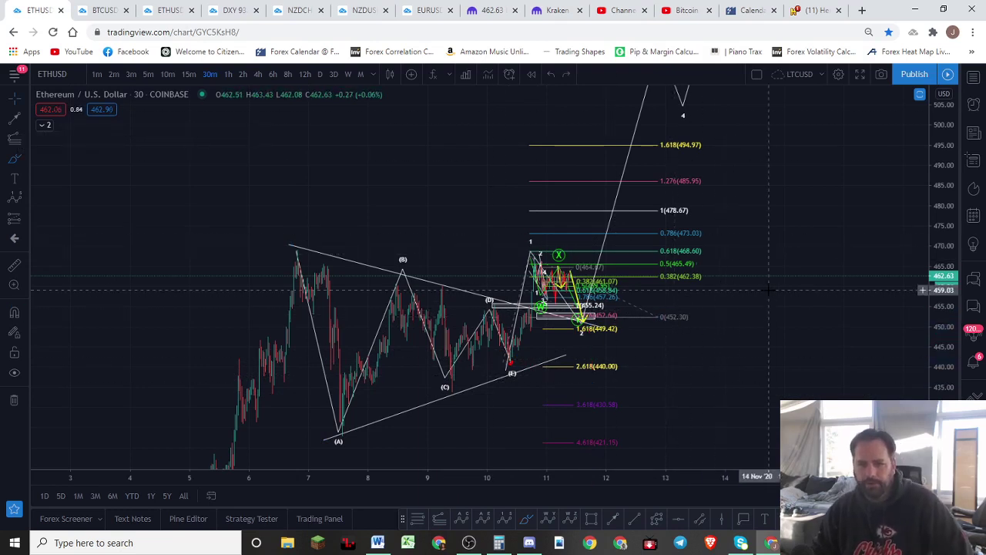
left_click_drag(774, 267, 808, 289)
left_click_drag(944, 202, 946, 242)
left_click_drag(869, 208, 875, 262)
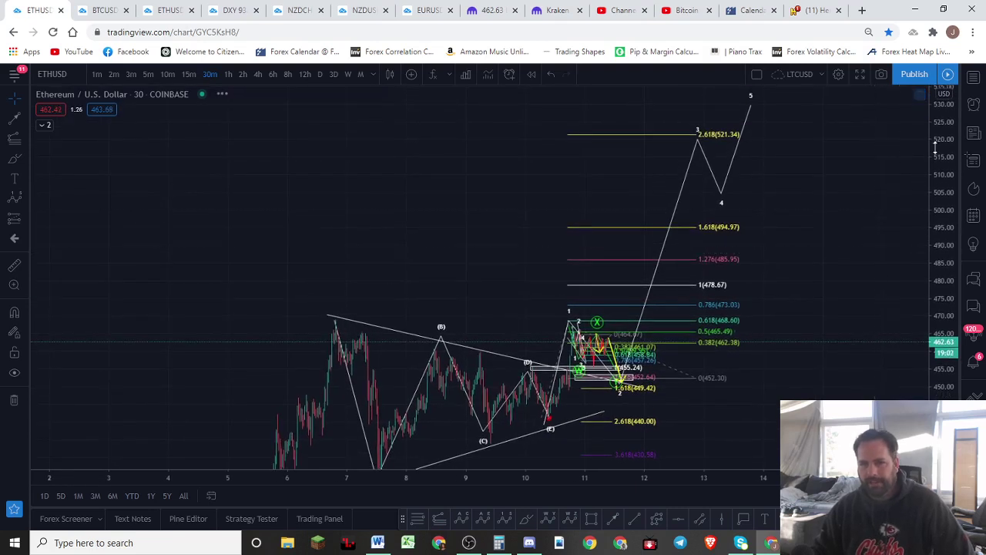
left_click_drag(935, 150, 944, 184)
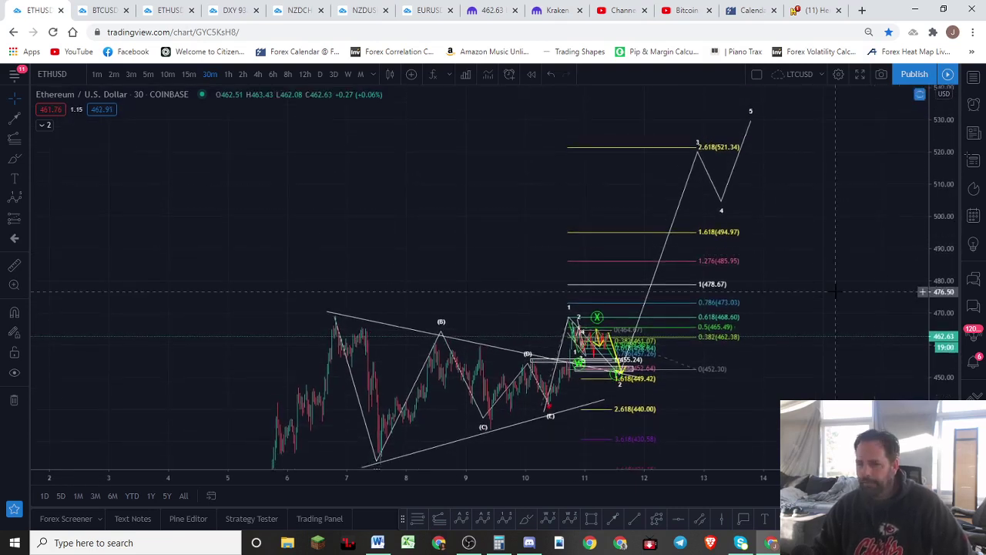
scroll(834, 254, "down", 2)
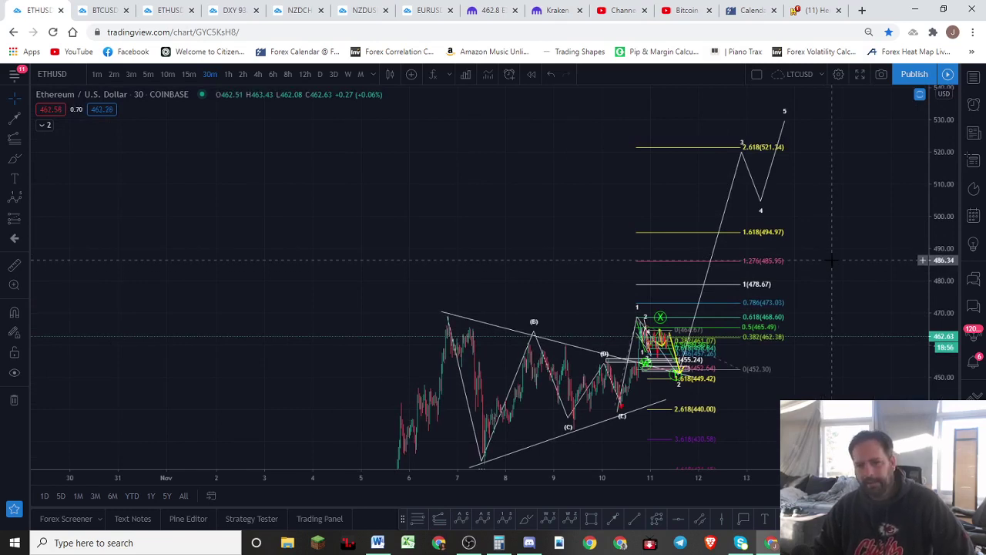
Step: Switch to the BTCUSD chart and delete the Elliott triangle wave labelled (A) to (E), keeping both trendlines
left_click(104, 11)
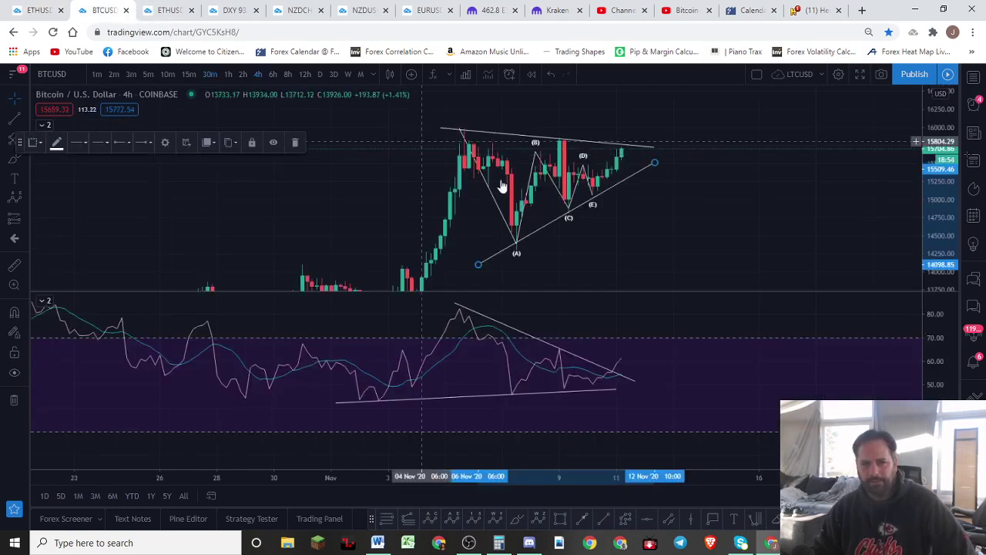
left_click_drag(692, 221, 800, 276)
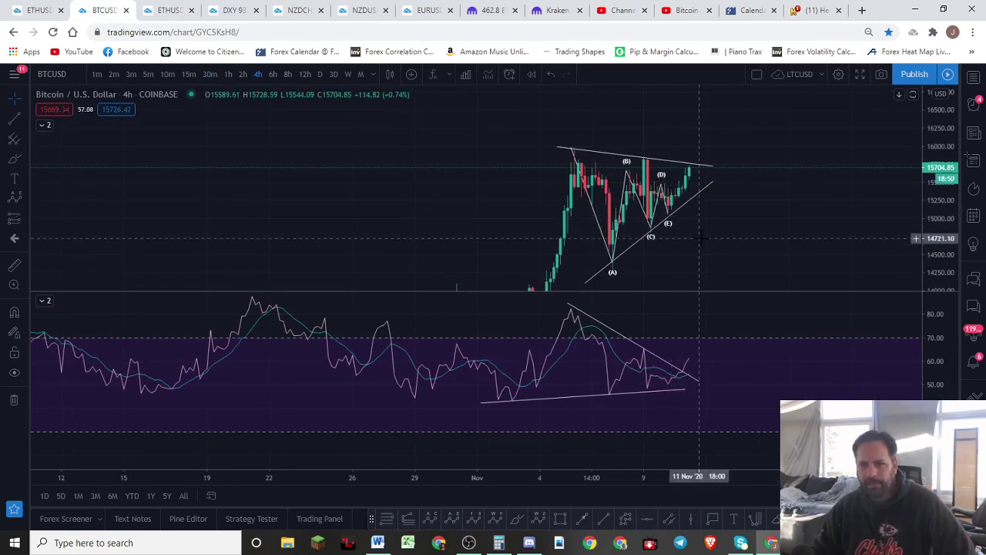
scroll(502, 316, "up", 2)
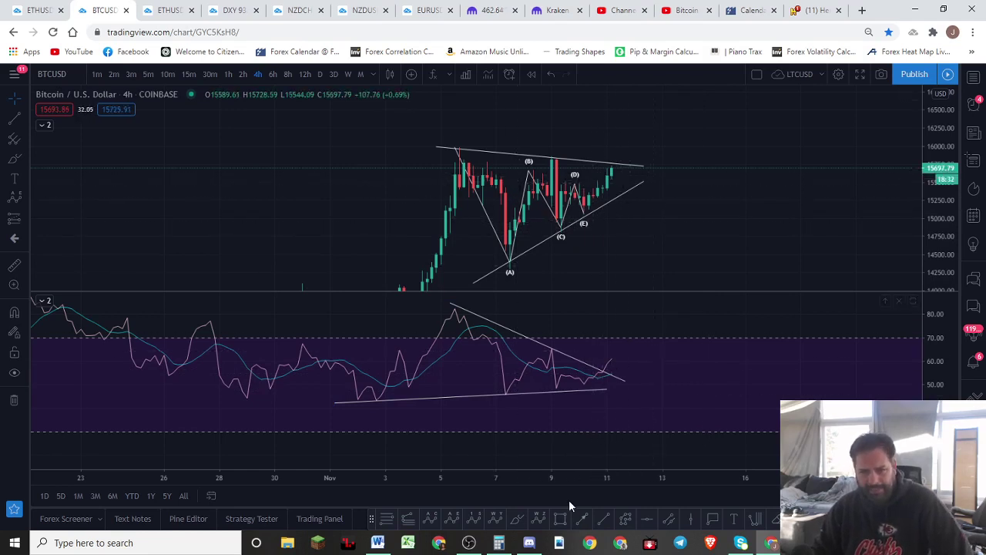
left_click(478, 188)
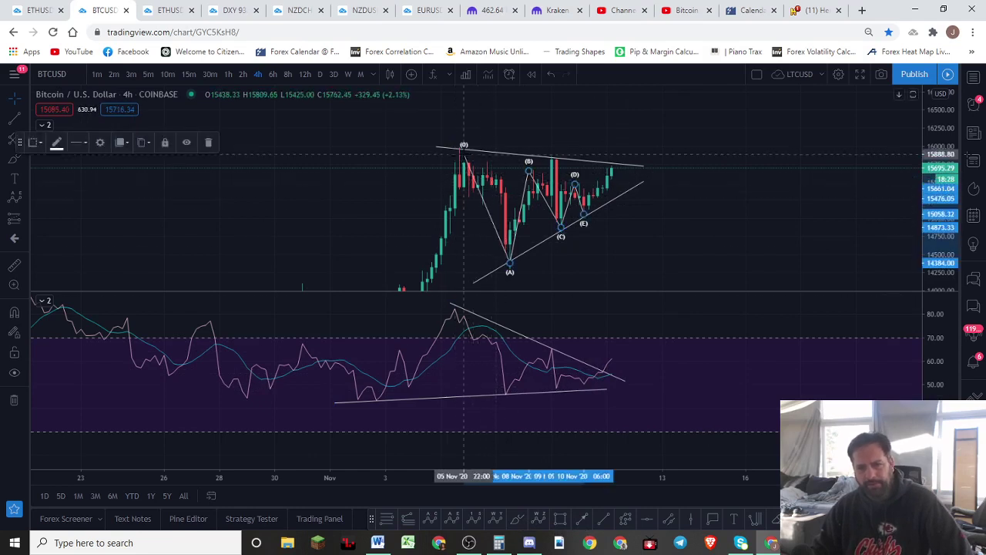
key("Delete")
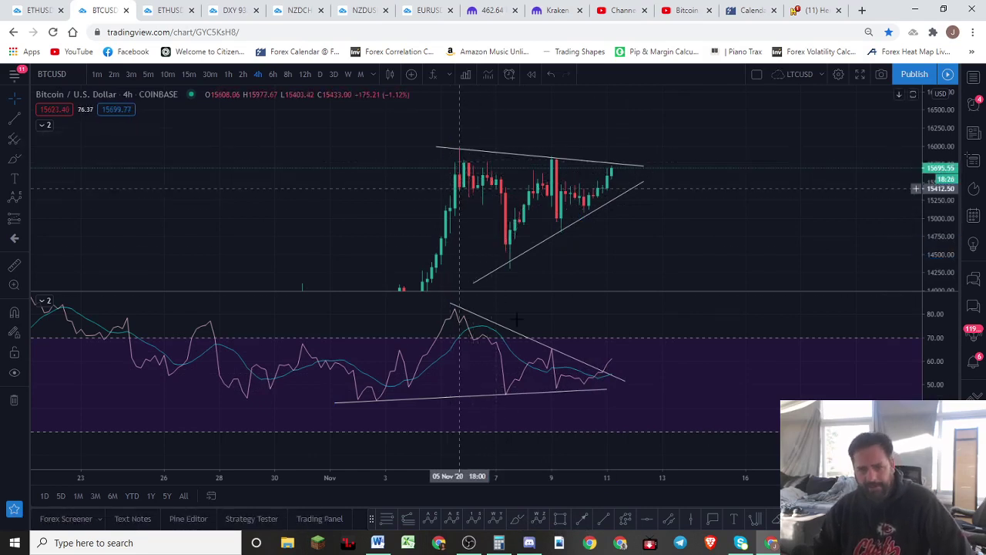
Step: Sketch in red brush a zigzag breaking below the BTCUSD triangle to about 14,250 and rallying above 16,000, and undo the strokes
left_click(519, 519)
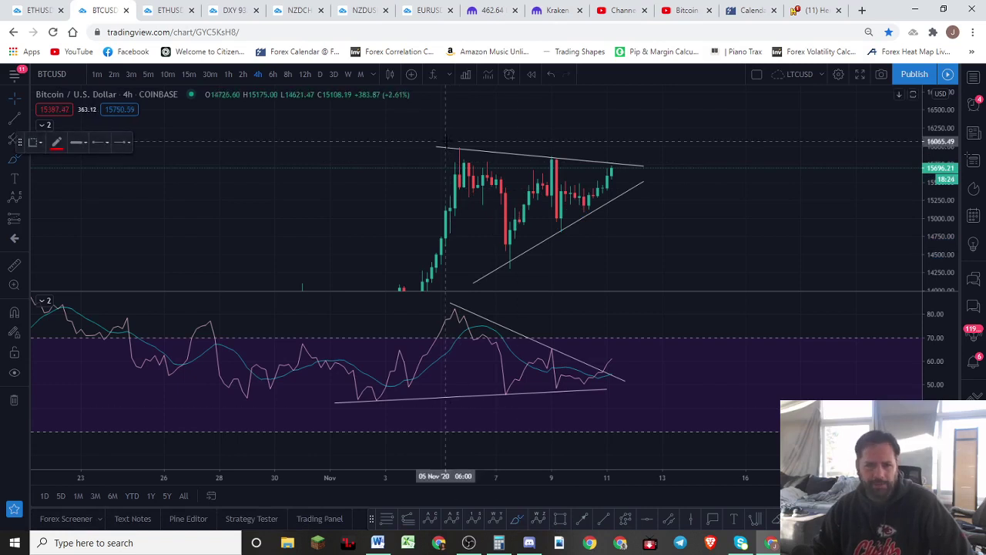
mouse_move(456, 158)
left_mouse_down()
mouse_move(514, 254)
mouse_move(543, 185)
mouse_move(571, 220)
mouse_move(594, 185)
mouse_move(624, 184)
mouse_move(653, 104)
left_mouse_up()
key("Delete")
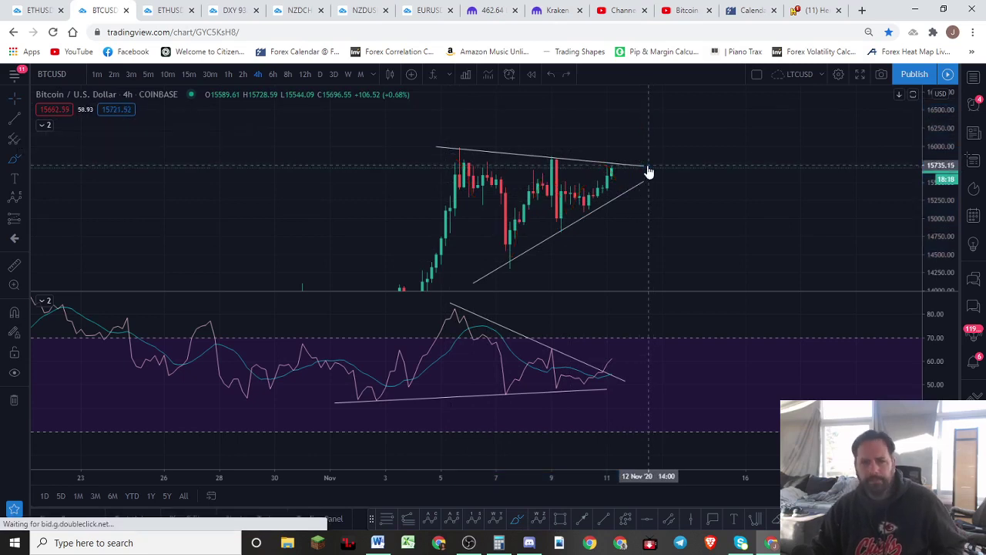
mouse_move(463, 154)
left_mouse_down()
mouse_move(516, 248)
mouse_move(551, 158)
mouse_move(636, 271)
mouse_move(639, 256)
left_mouse_up()
mouse_move(620, 183)
left_mouse_down()
mouse_move(657, 283)
mouse_move(640, 284)
mouse_move(670, 151)
mouse_move(656, 123)
mouse_move(676, 145)
left_mouse_up()
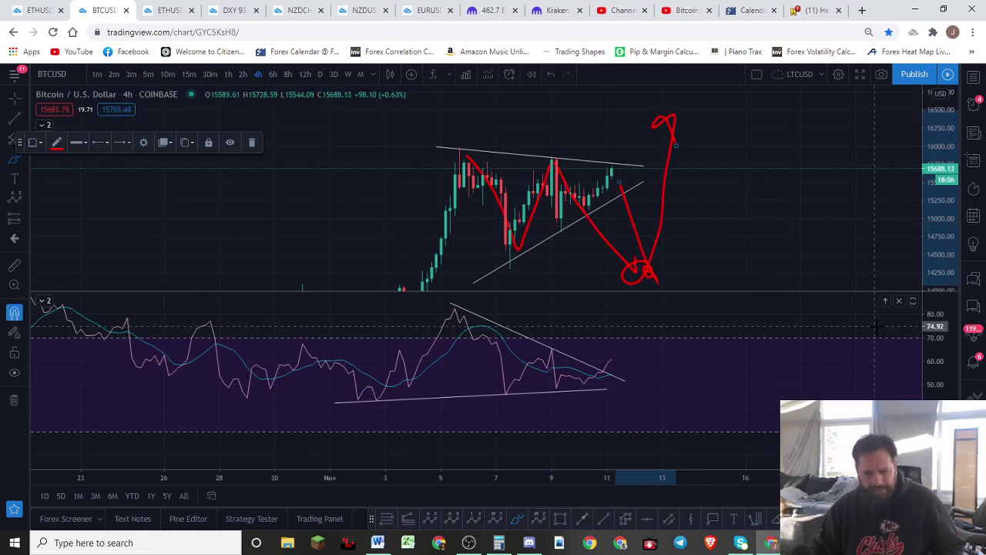
key("ctrl+z")
key("ctrl+z")
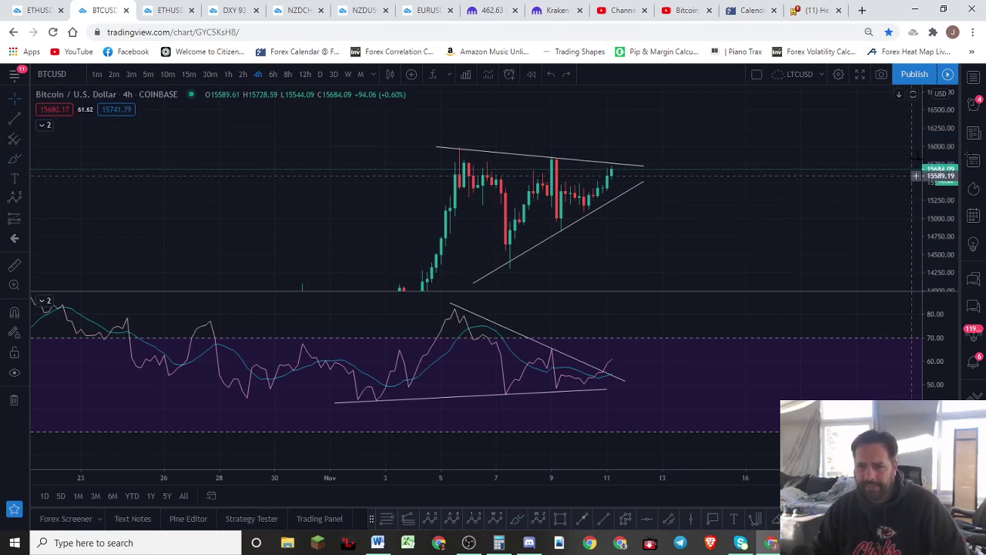
Step: Maximise the BTCUSD price pane over the indicator pane and frame the rally from October
left_click_drag(942, 120, 940, 343)
scroll(938, 162, "down", 4)
double_click(866, 236)
left_click_drag(832, 372, 812, 264)
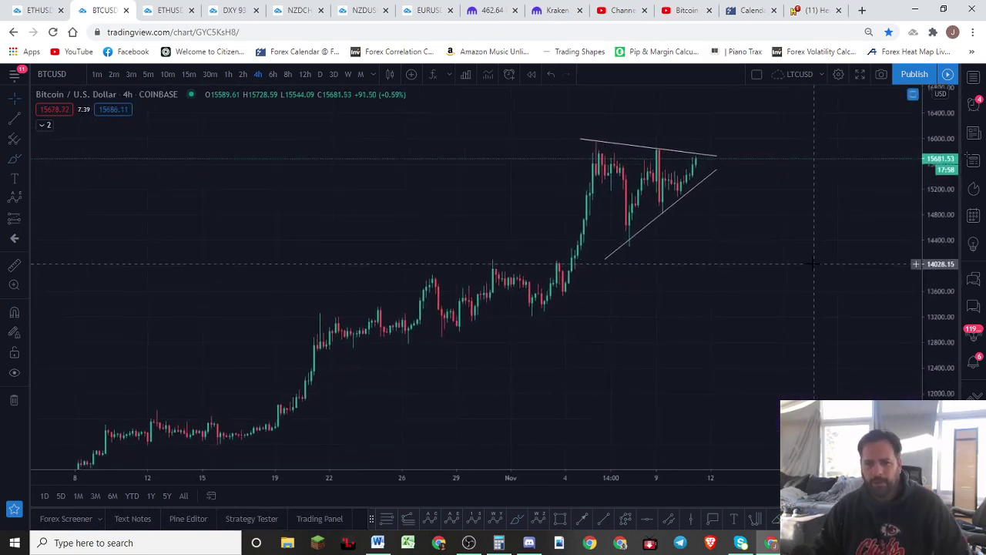
Step: Place a trend-based Fibonacci extension from the 28 October low near 12,890 to 16031.00, projected from 15195.03
scroll(821, 281, "down", 5)
mouse_move(838, 311)
left_mouse_down()
mouse_move(764, 397)
mouse_move(743, 380)
left_mouse_up()
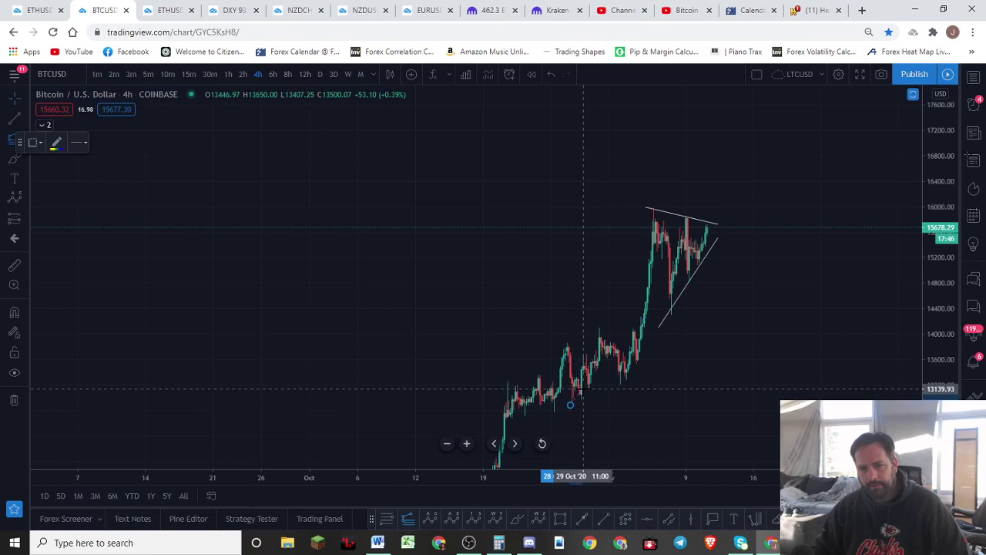
left_click(644, 206)
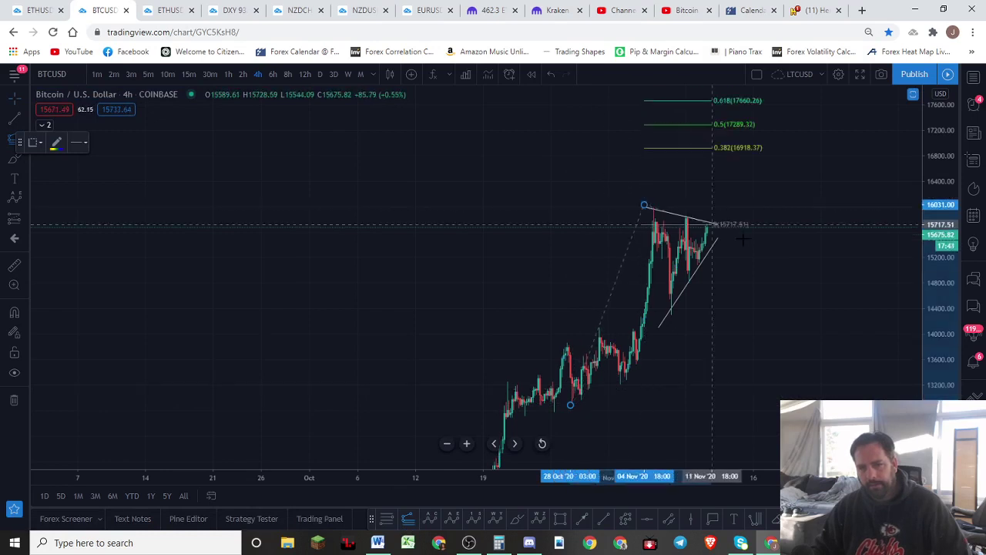
left_click(848, 257)
Step: Sketch a red brush arrow from the triangle's lower trendline up to the 0.786 level, circle the 0.618 and 0.786 targets, and undo the strokes
left_click_drag(826, 343, 788, 431)
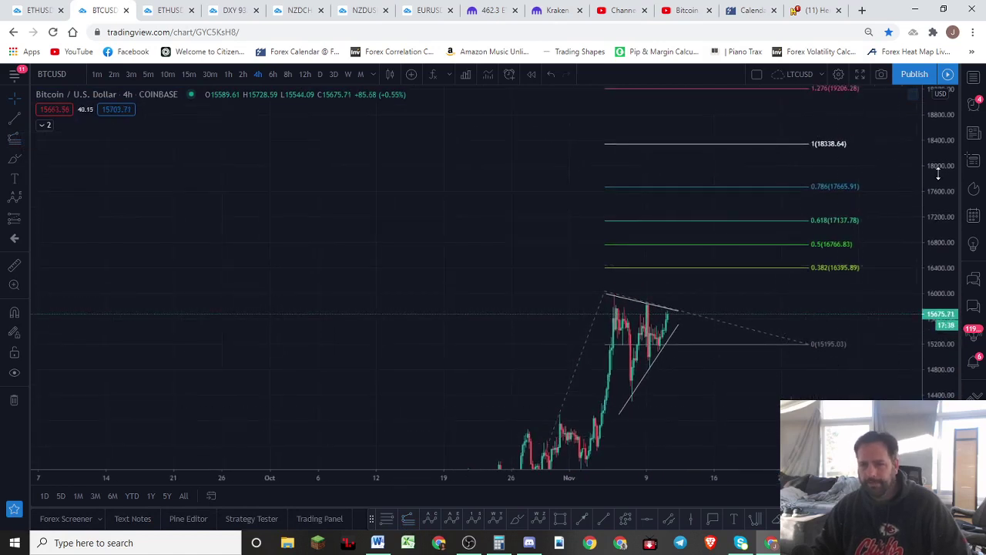
left_click_drag(939, 191, 938, 202)
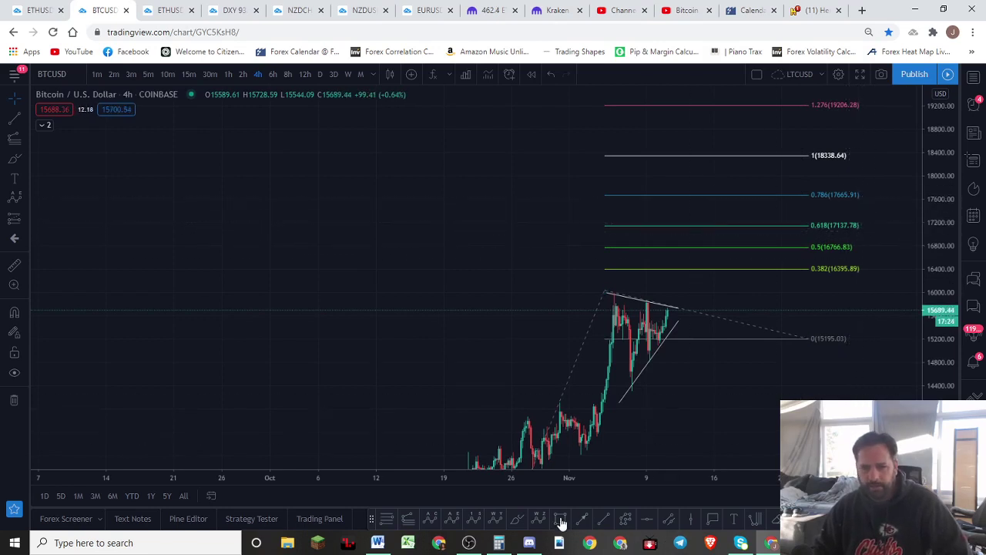
left_click(516, 521)
mouse_move(666, 337)
left_mouse_down()
mouse_move(744, 180)
mouse_move(765, 206)
mouse_move(886, 184)
mouse_move(795, 194)
left_mouse_up()
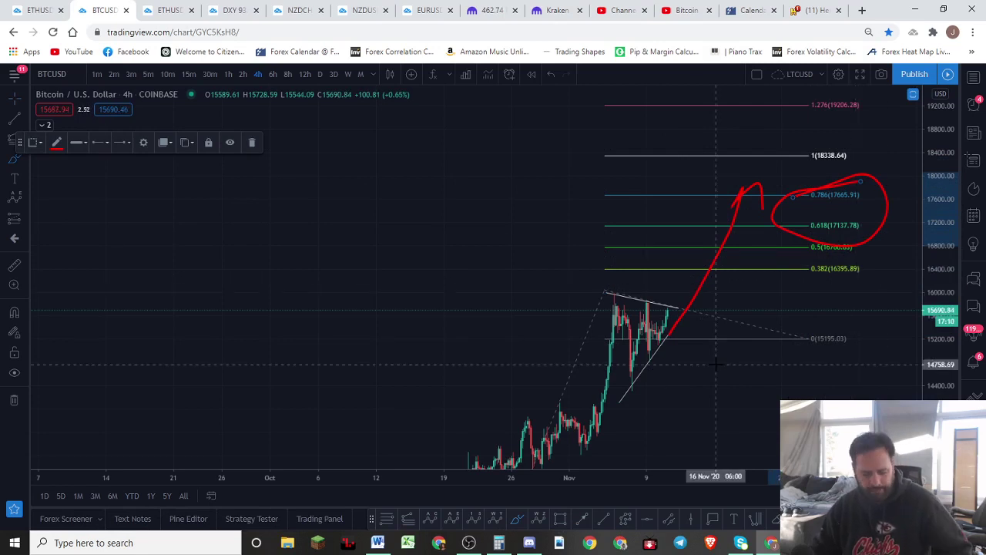
key("Delete")
key("ctrl+z")
key("ctrl+z")
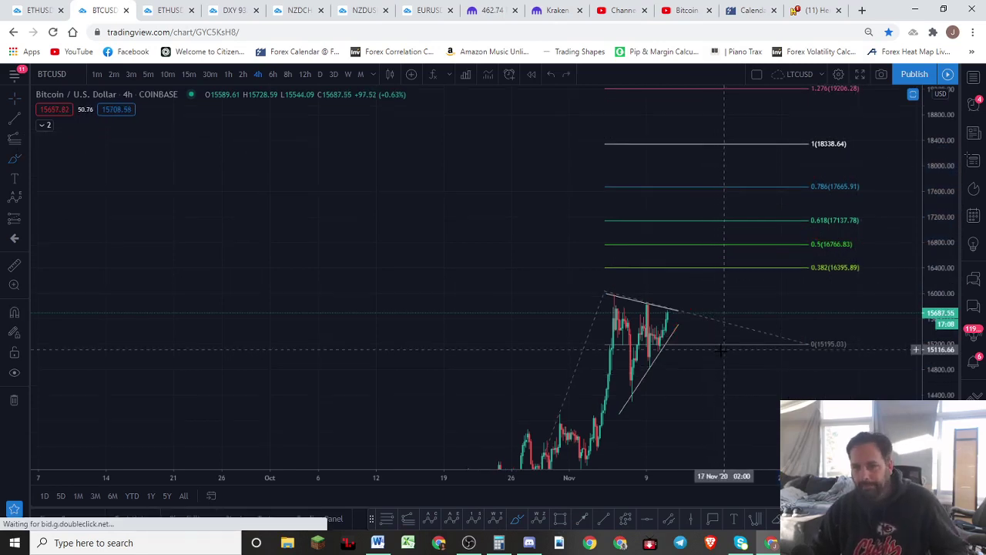
Step: Delete the trend-based Fibonacci extension from the BTCUSD chart, leaving only the two triangle trendlines
scroll(714, 355, "up", 3)
left_click_drag(674, 399, 818, 324)
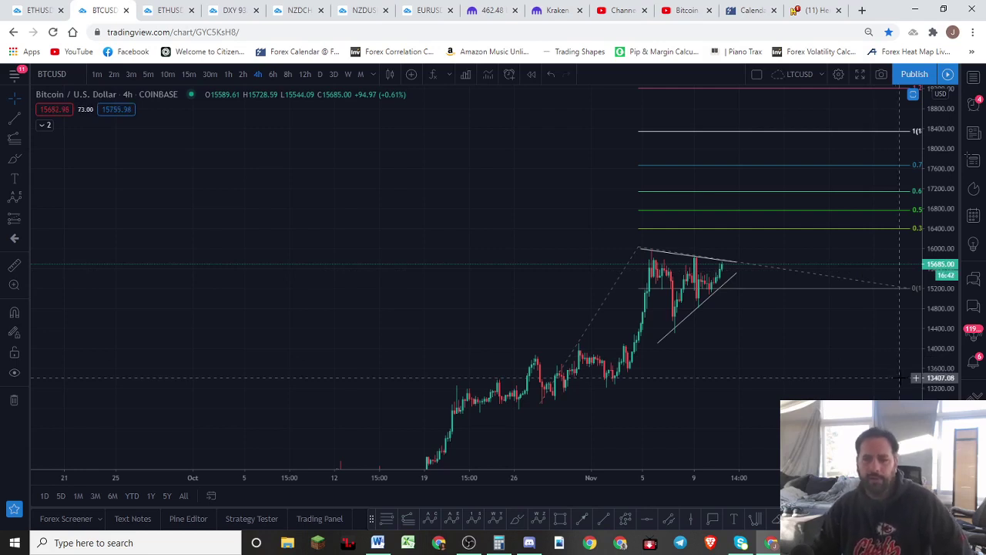
left_click(855, 233)
key("Delete")
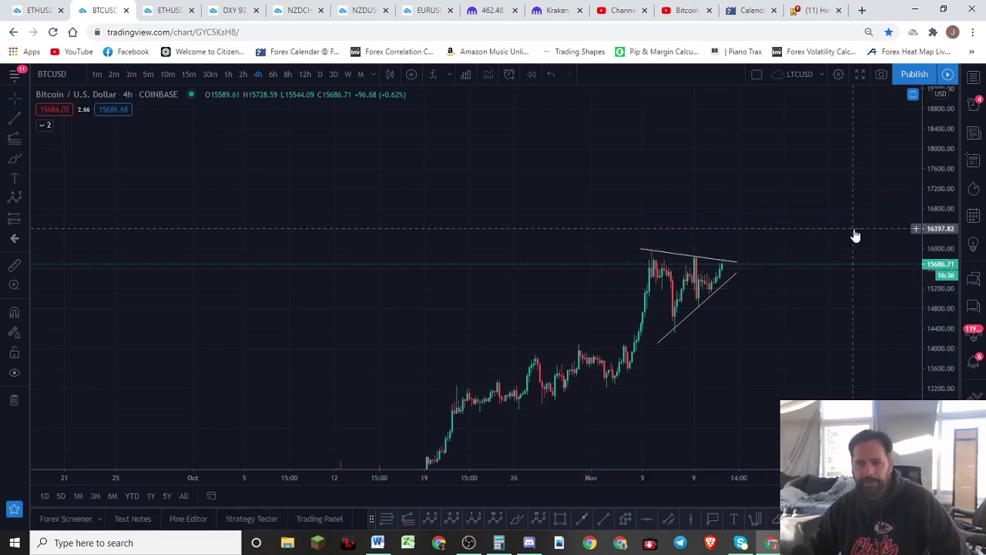
left_click_drag(934, 270, 933, 253)
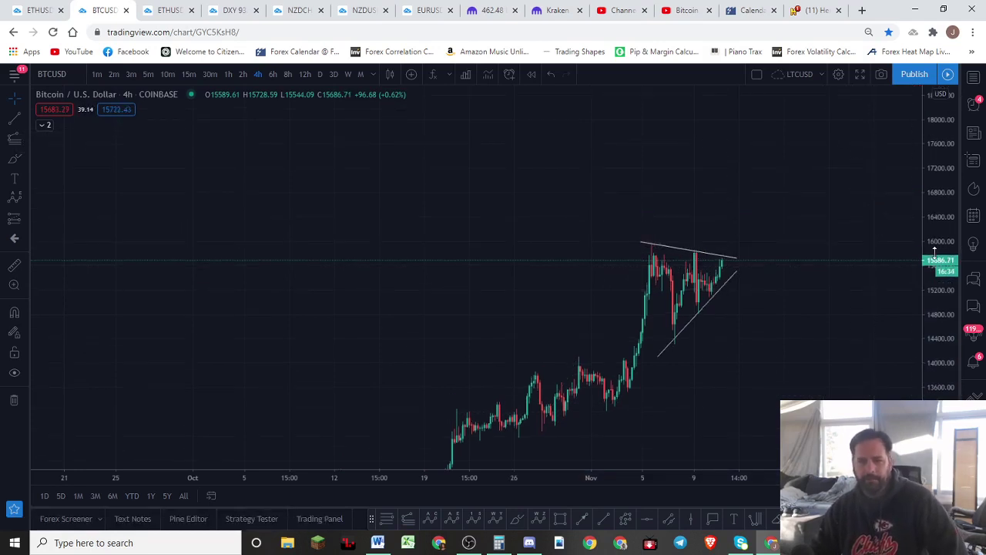